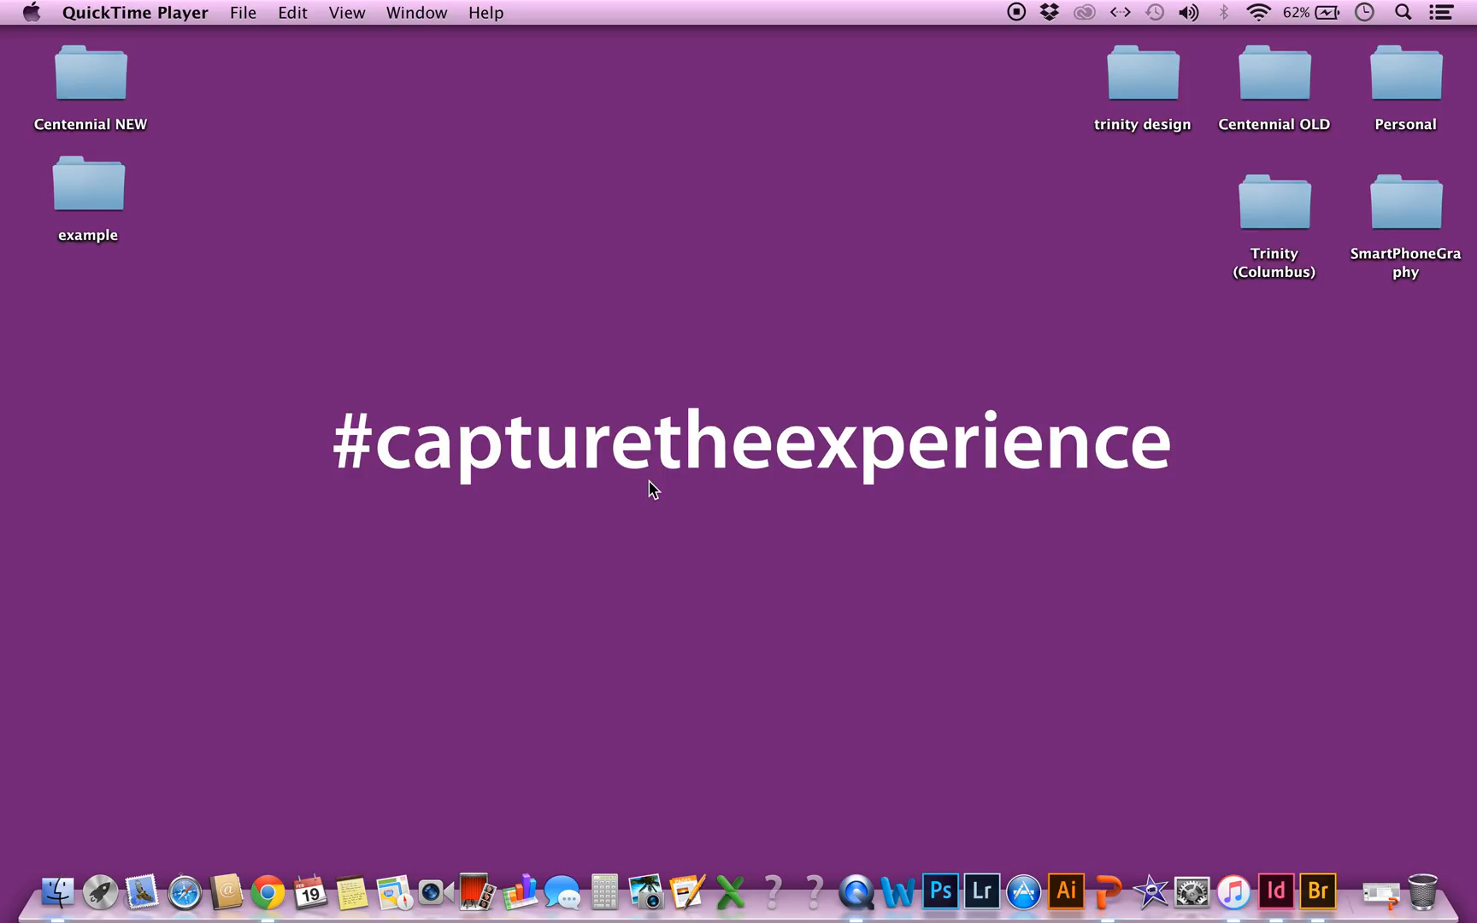
Open "untitled (153 of 225).JPG" from the desktop's example folder in Adobe Photoshop CC 2015 and fit the image in the window
{"action": "left_click", "coordinate": [124, 202]}
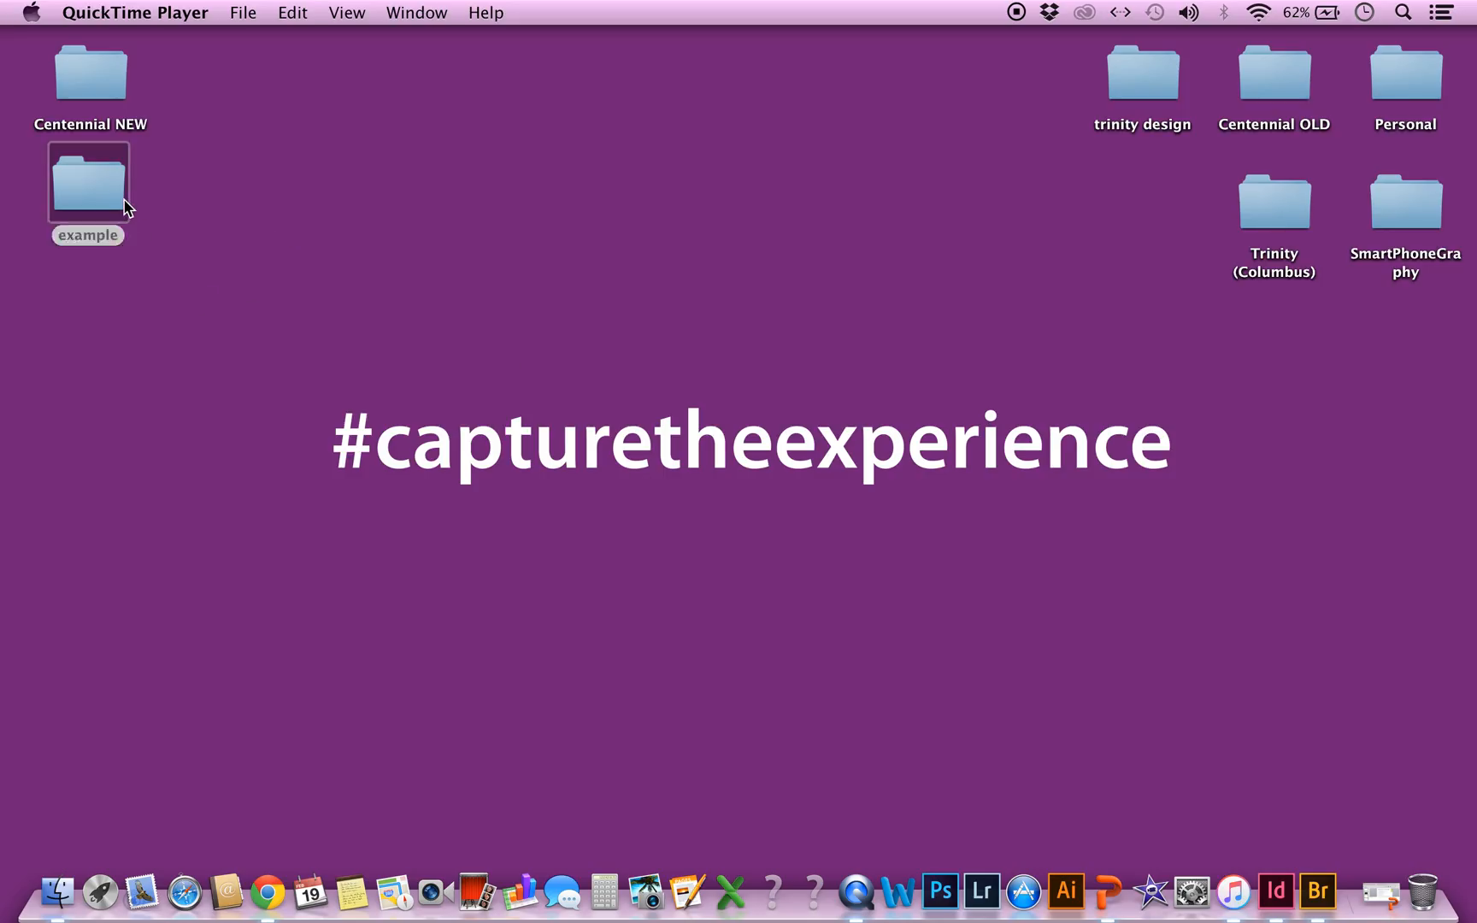
{"action": "double_click", "coordinate": [124, 203]}
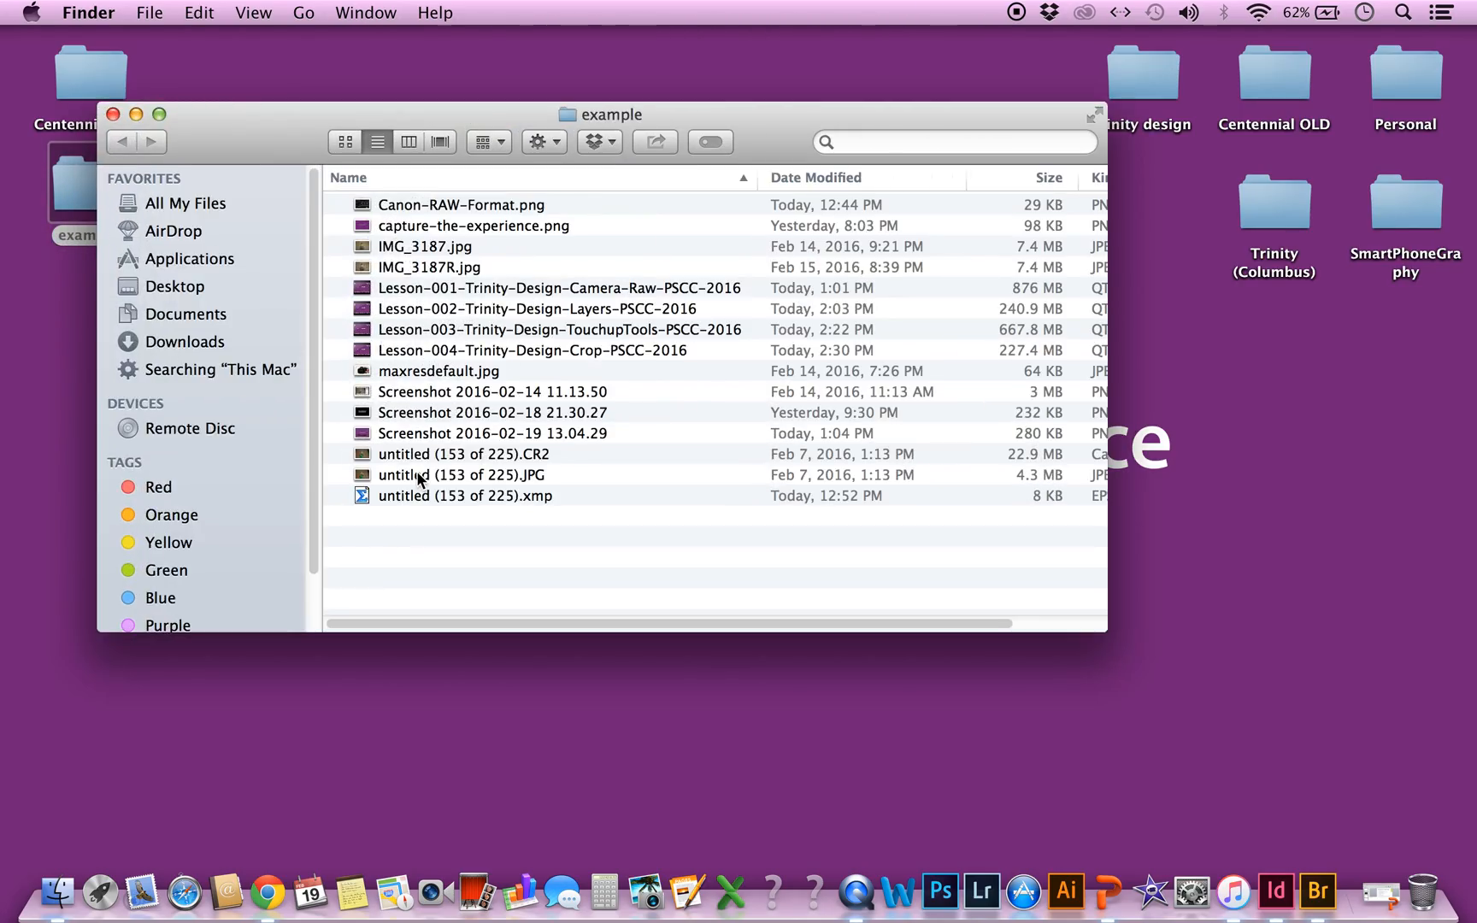
{"action": "left_click", "coordinate": [420, 476]}
{"action": "right_click", "coordinate": [420, 478]}
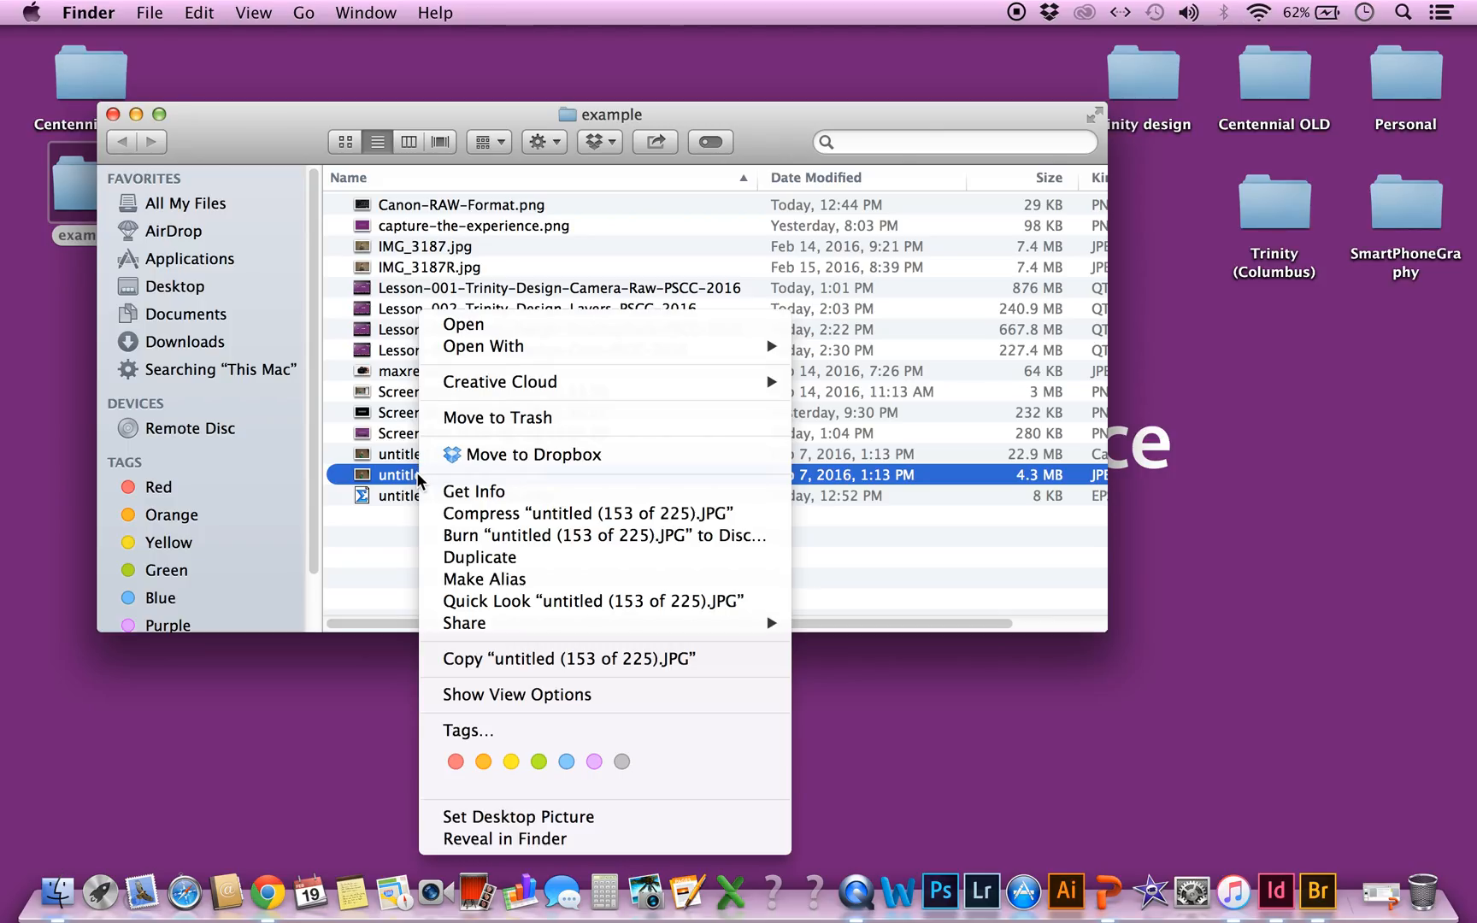
{"action": "mouse_move", "coordinate": [626, 343]}
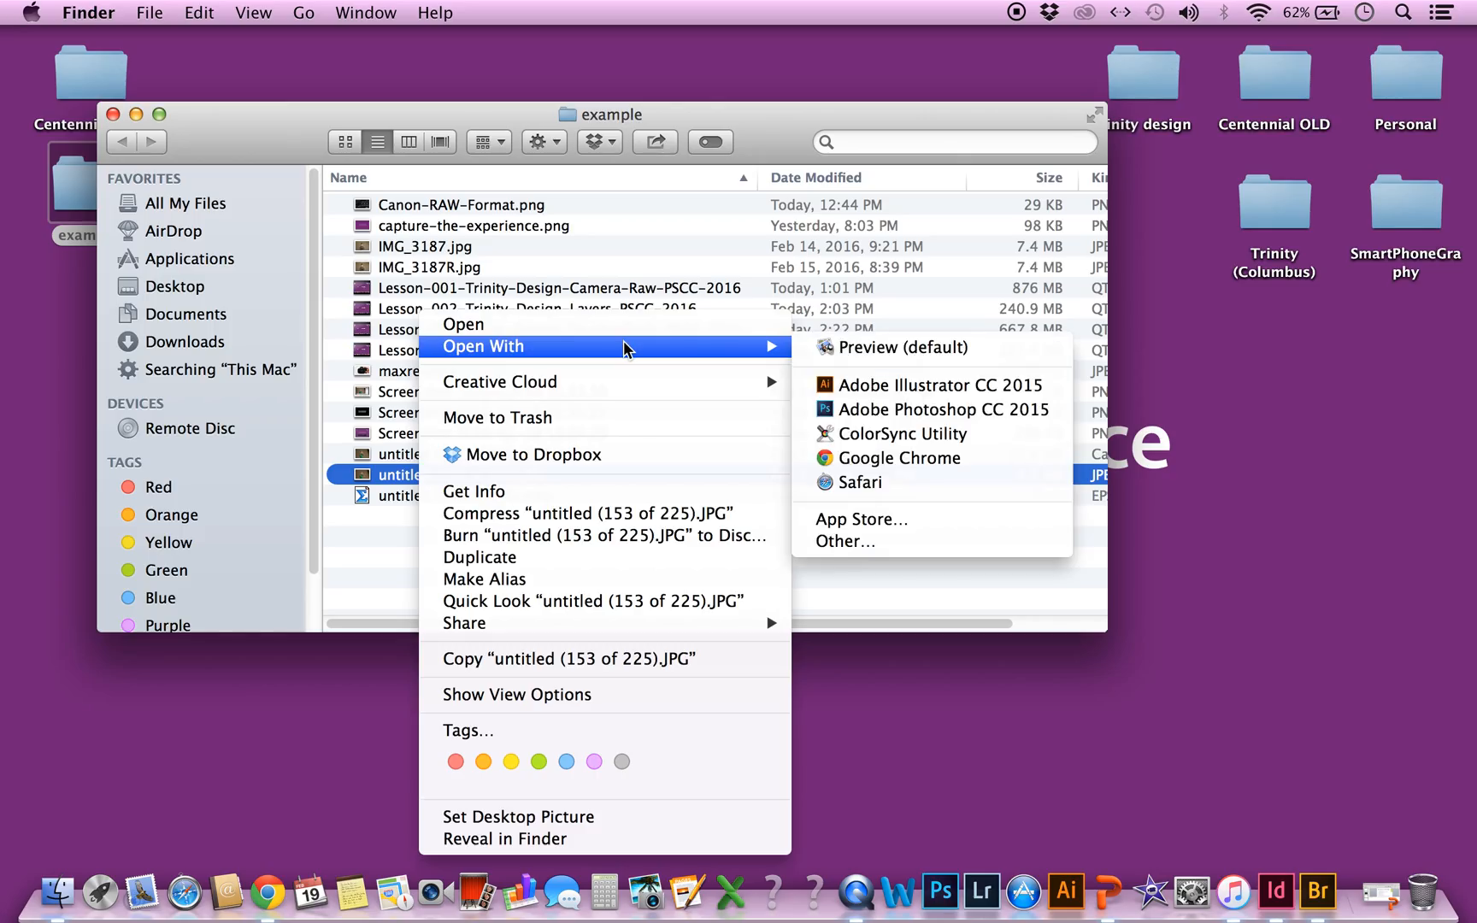
{"action": "left_click", "coordinate": [843, 408]}
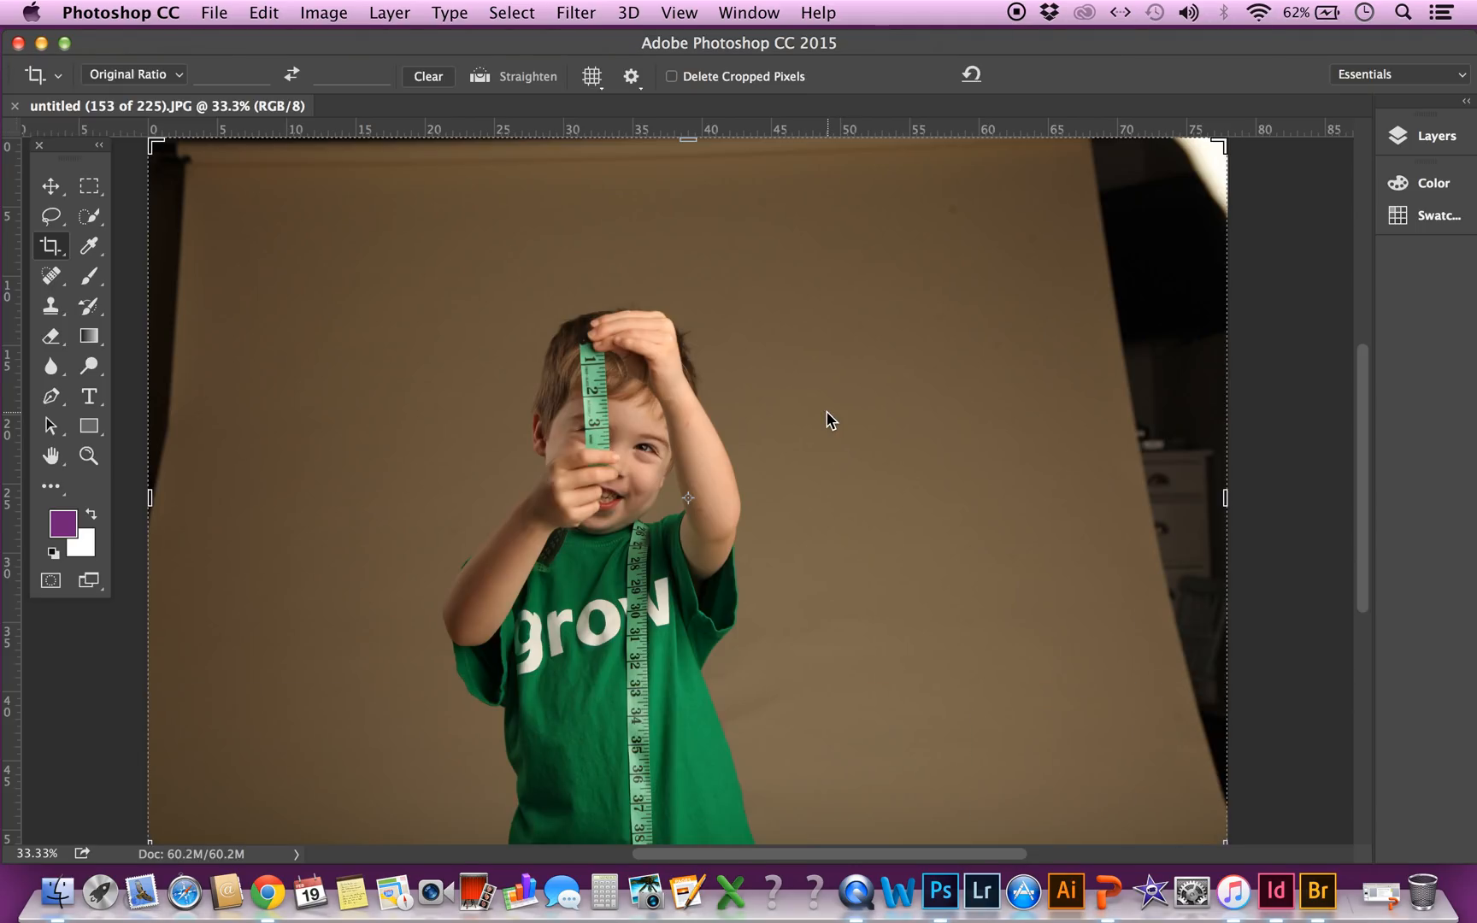
{"action": "key", "text": "super+0"}
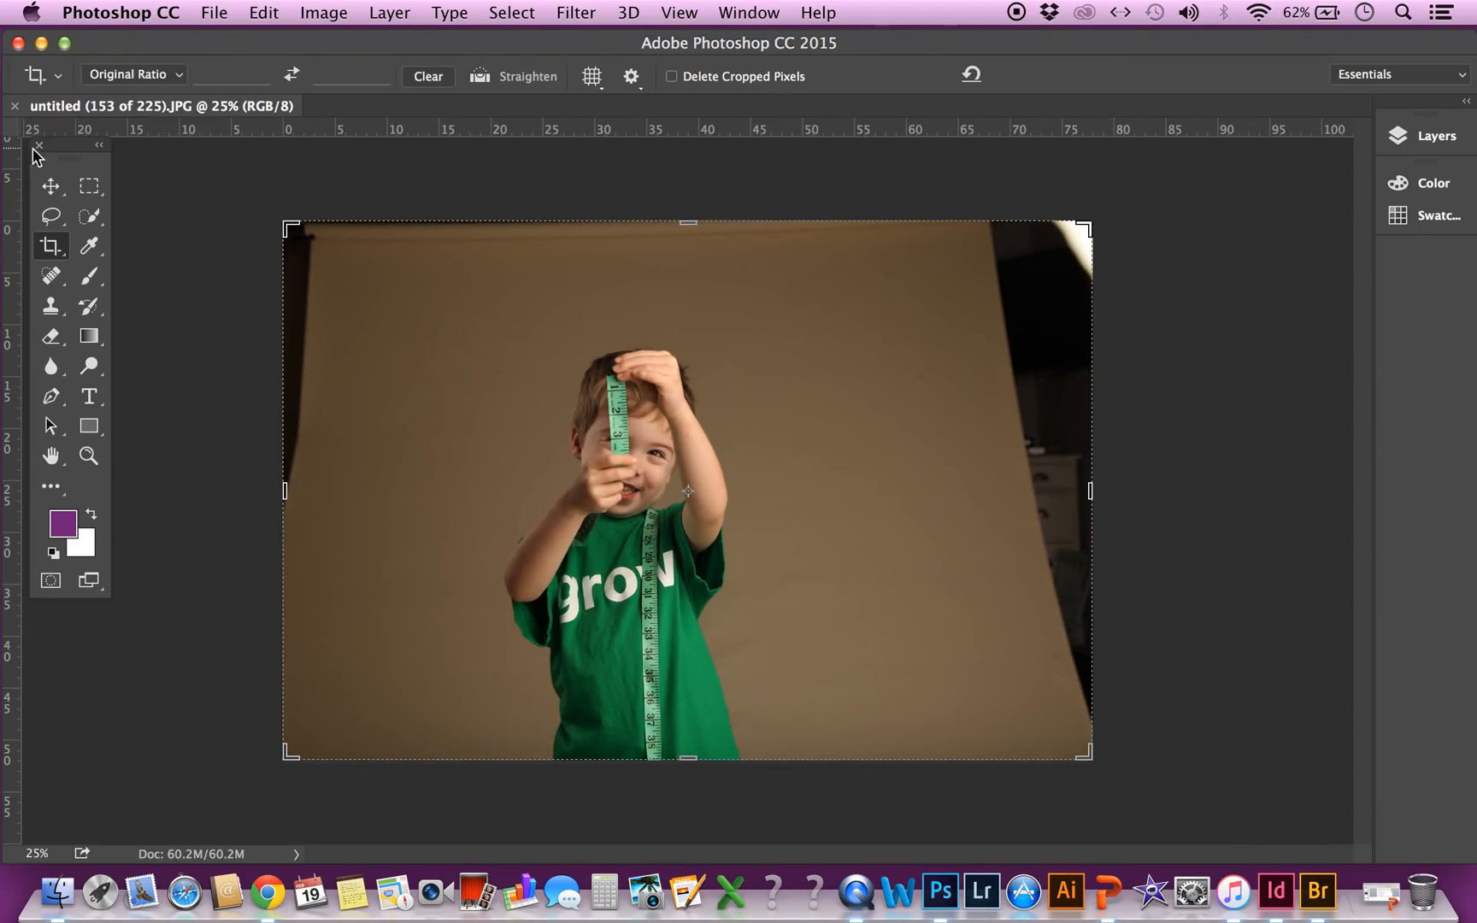
Show the layer list and add a new blank layer above the Background
{"action": "left_click", "coordinate": [50, 186]}
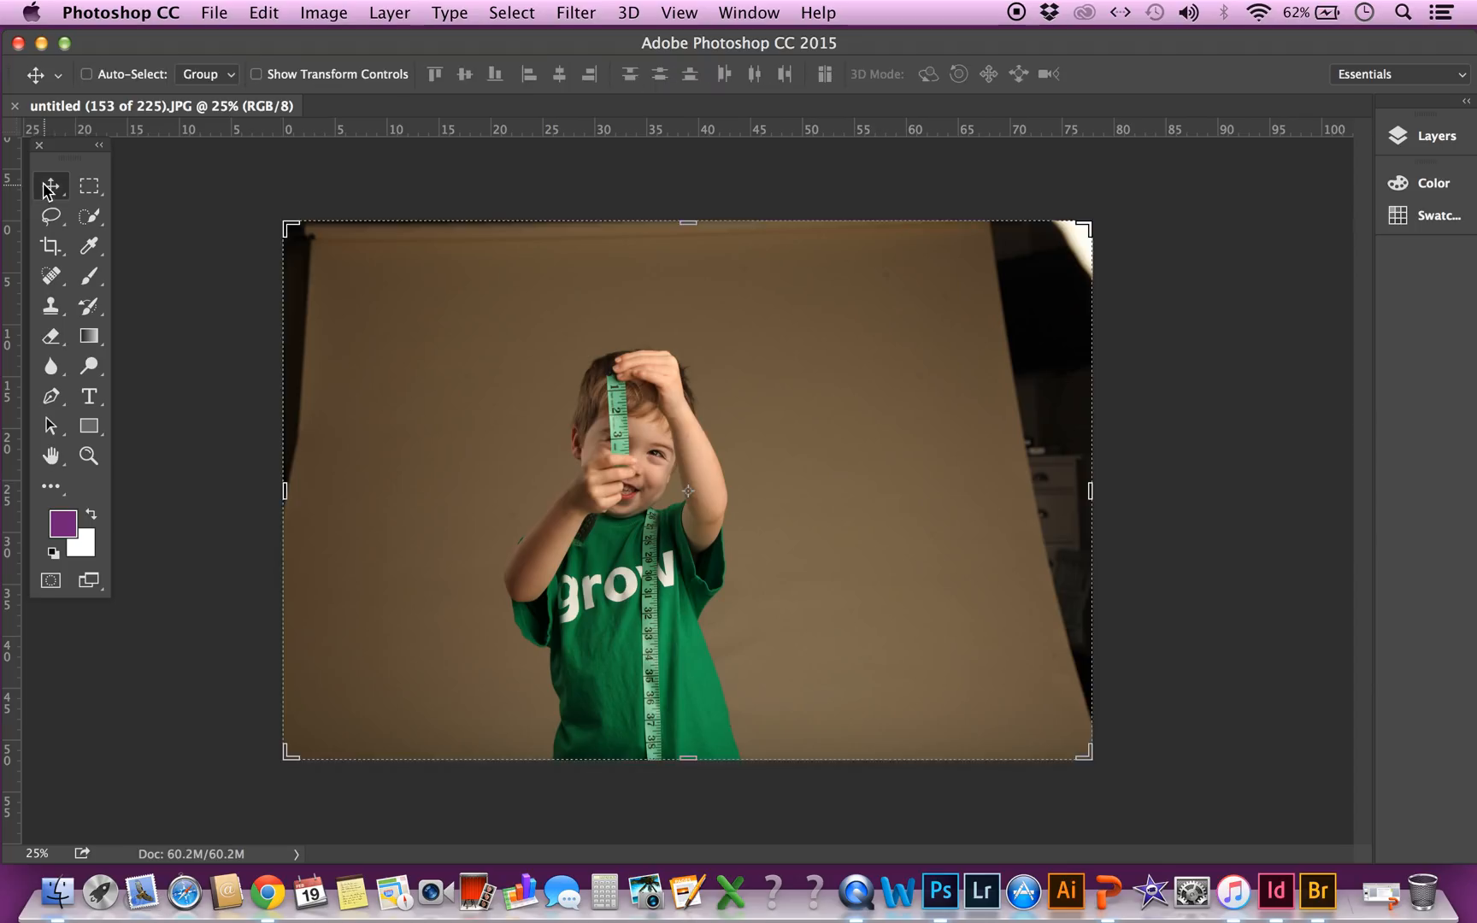
{"action": "left_click", "coordinate": [1406, 142]}
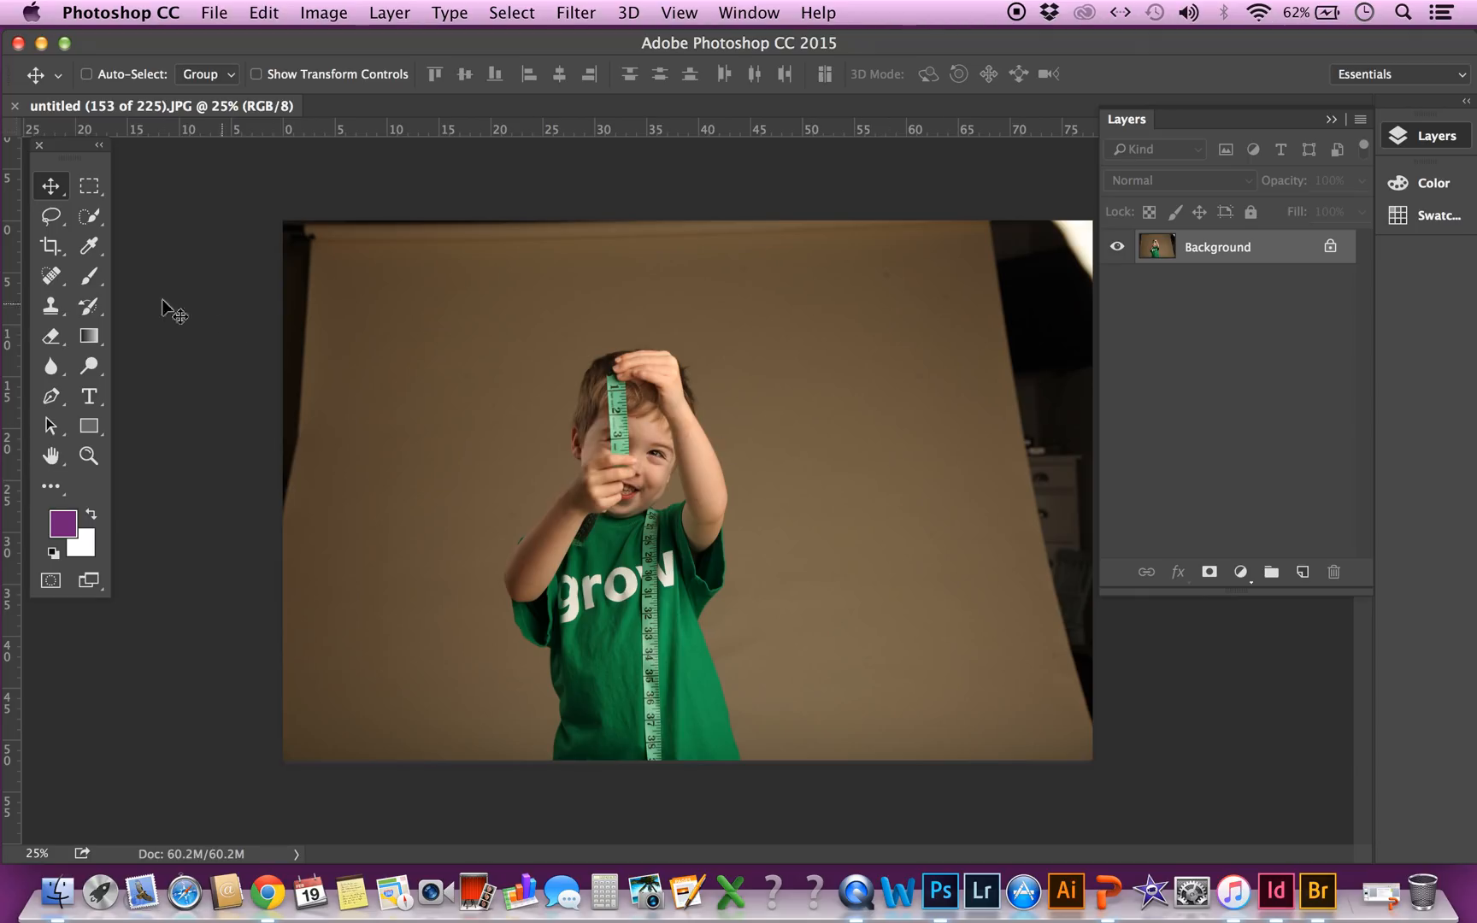
{"action": "left_click", "coordinate": [1305, 574]}
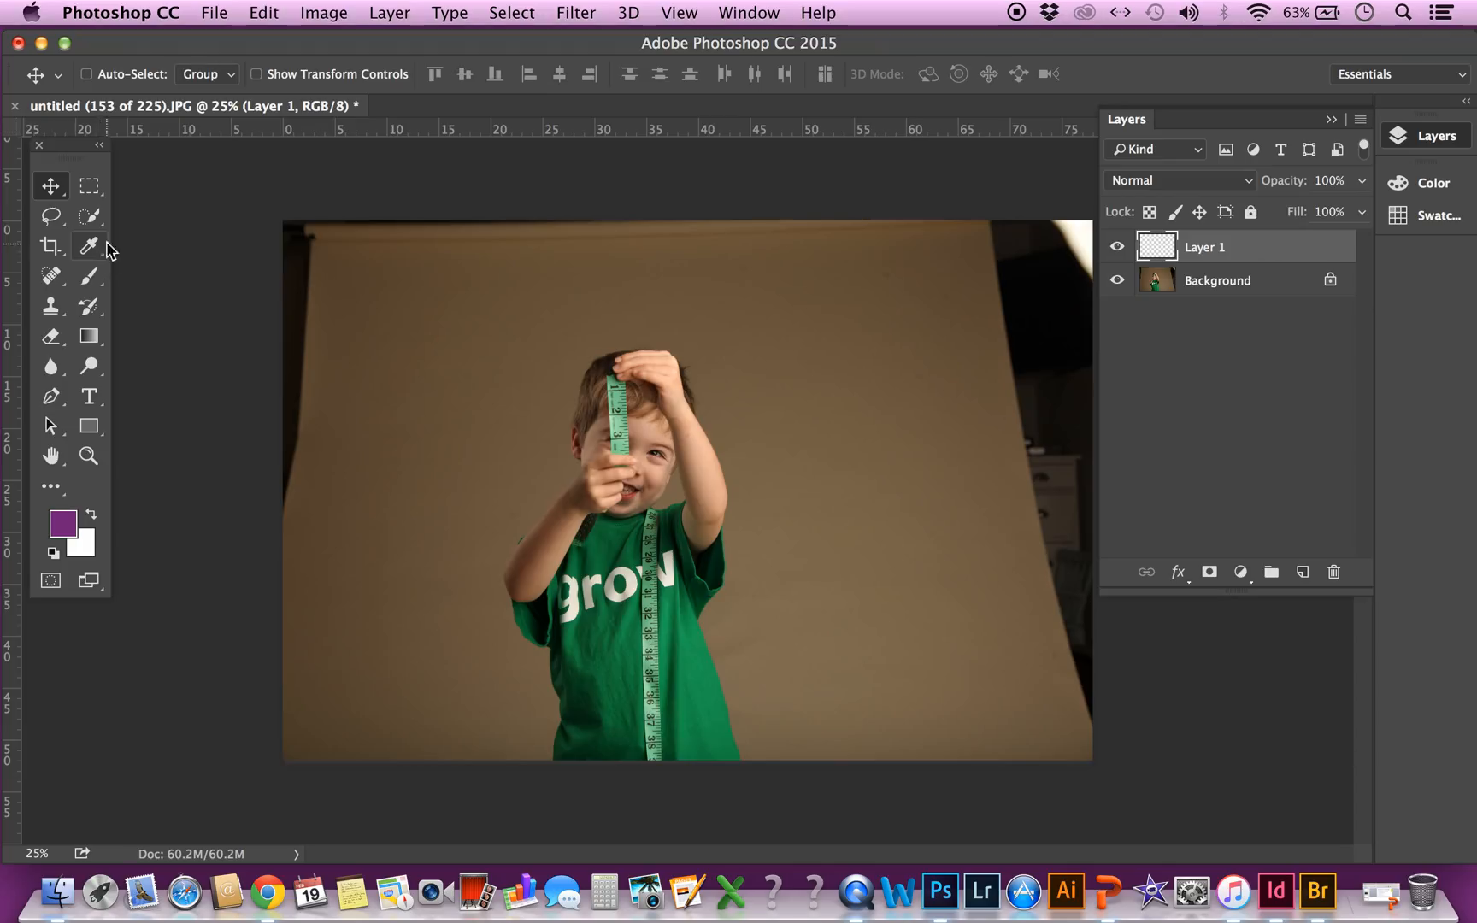
Select the Background layer and crop the photo tighter around the boy at its original ratio, excluding the dark studio edges
{"action": "left_click", "coordinate": [1249, 286]}
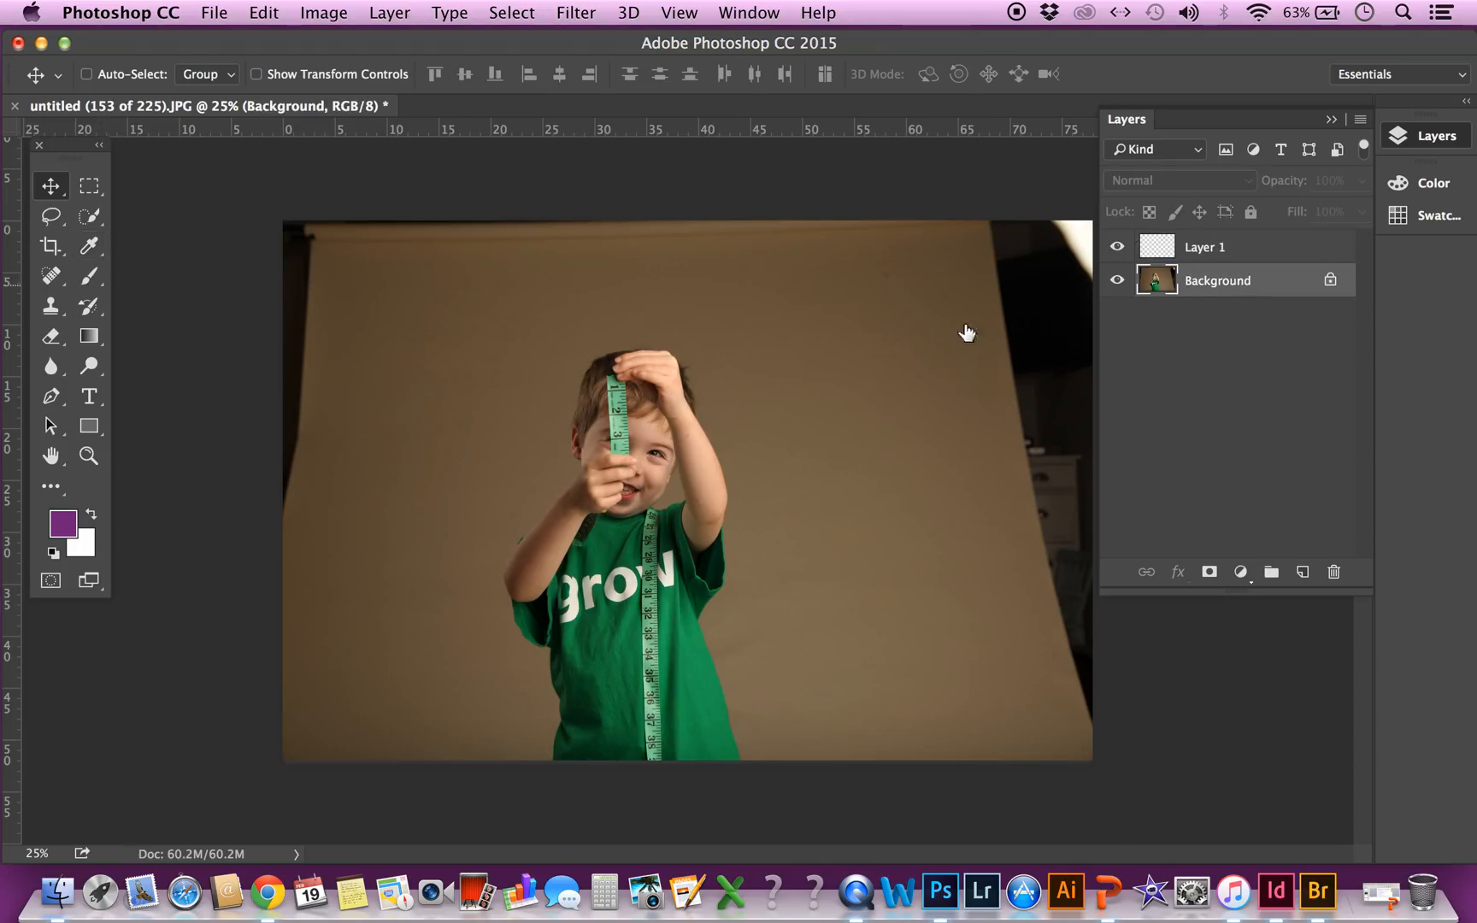
{"action": "left_click", "coordinate": [91, 223]}
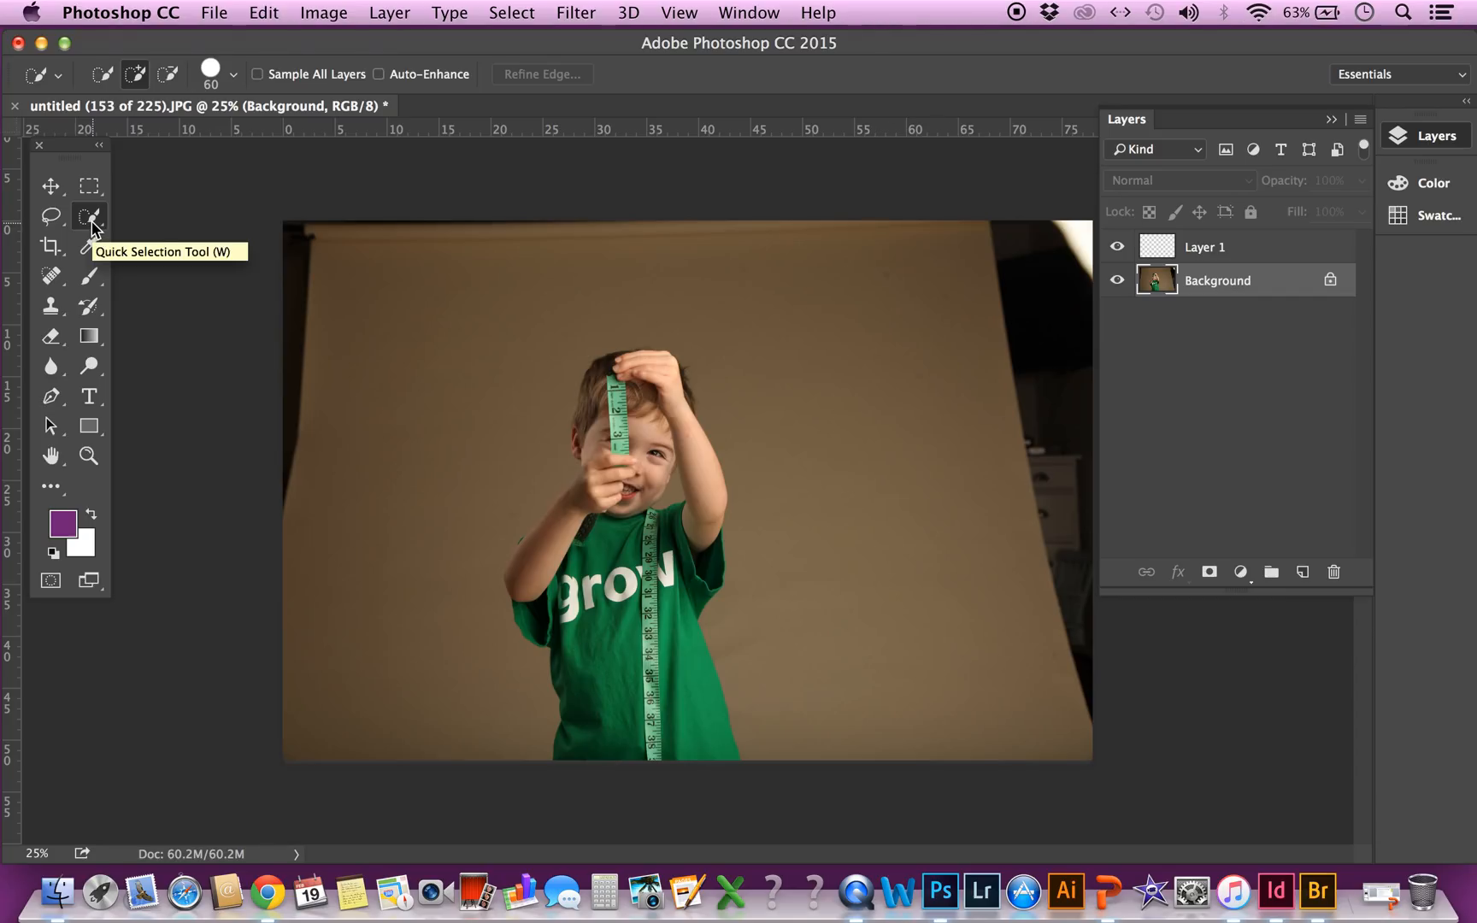
{"action": "left_click", "coordinate": [94, 219]}
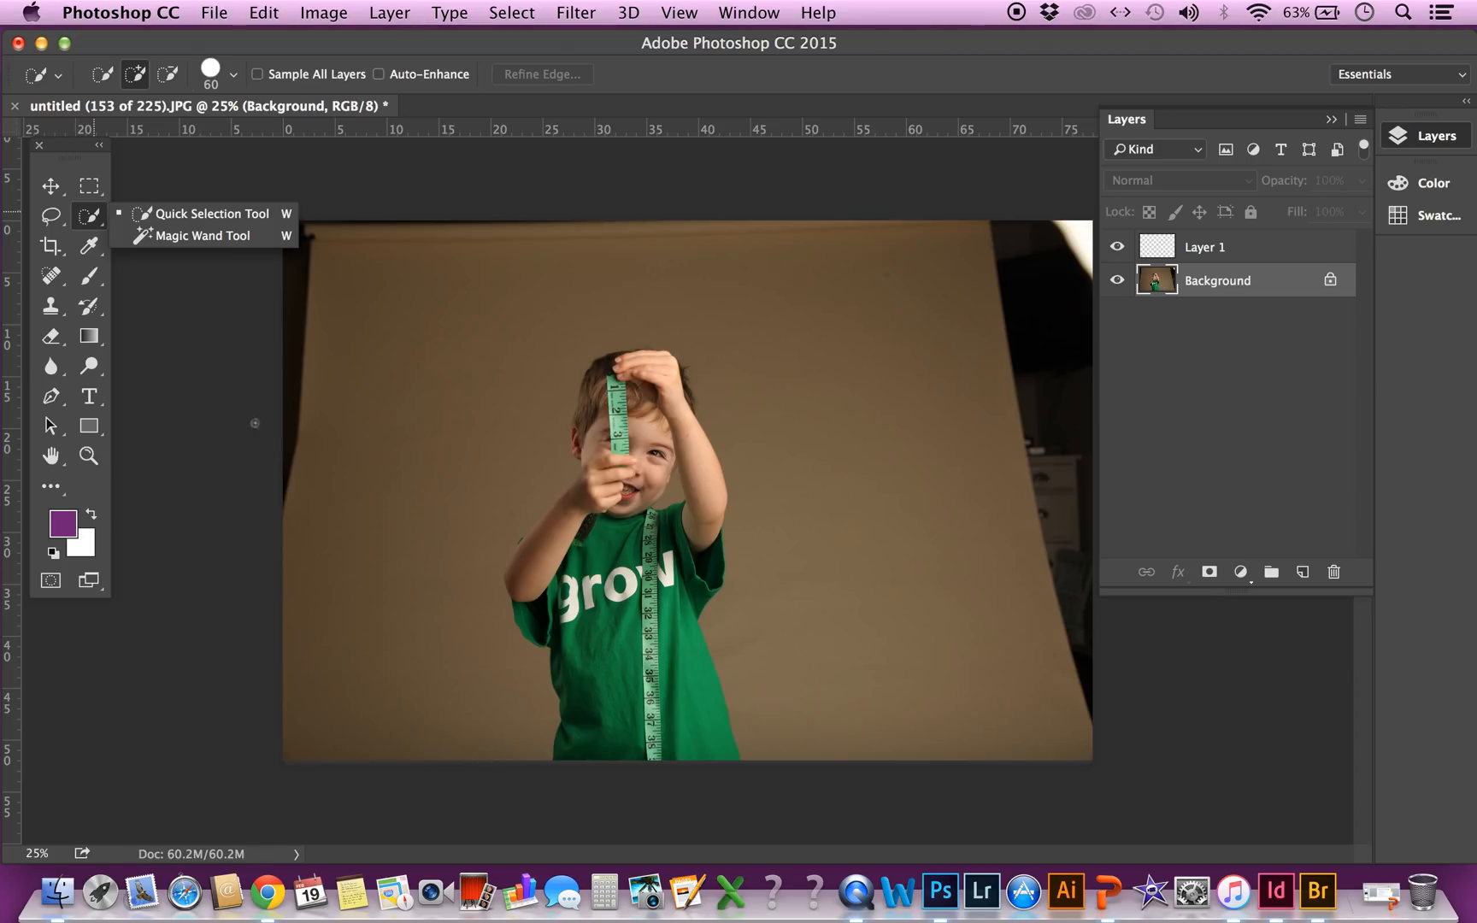
{"action": "left_click", "coordinate": [173, 373]}
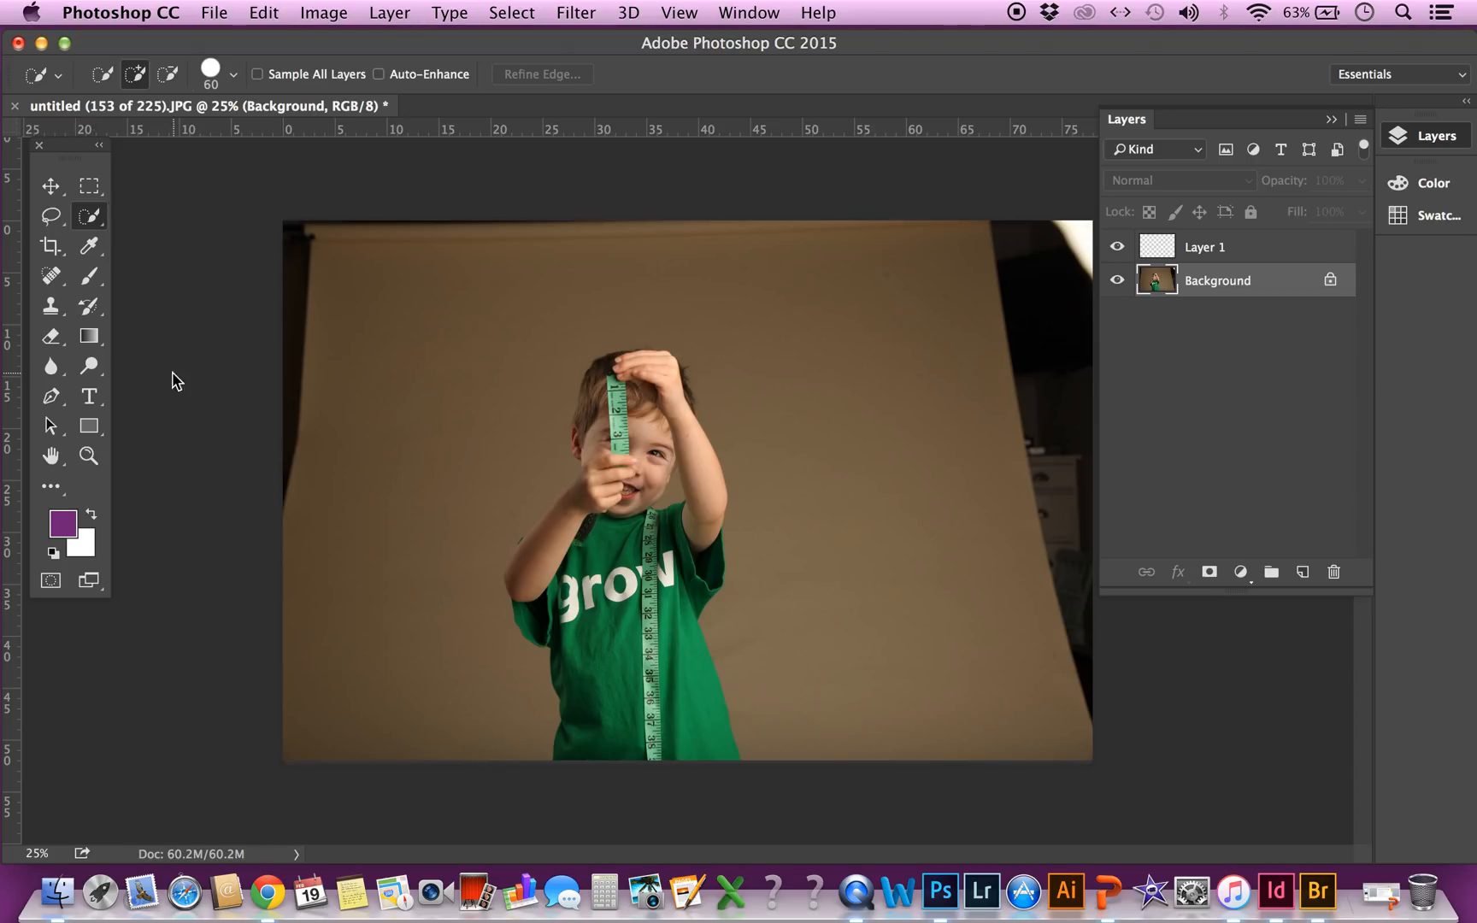
{"action": "left_click", "coordinate": [60, 252]}
{"action": "left_click", "coordinate": [689, 233]}
{"action": "left_click_drag", "start_coordinate": [688, 232], "coordinate": [689, 266]}
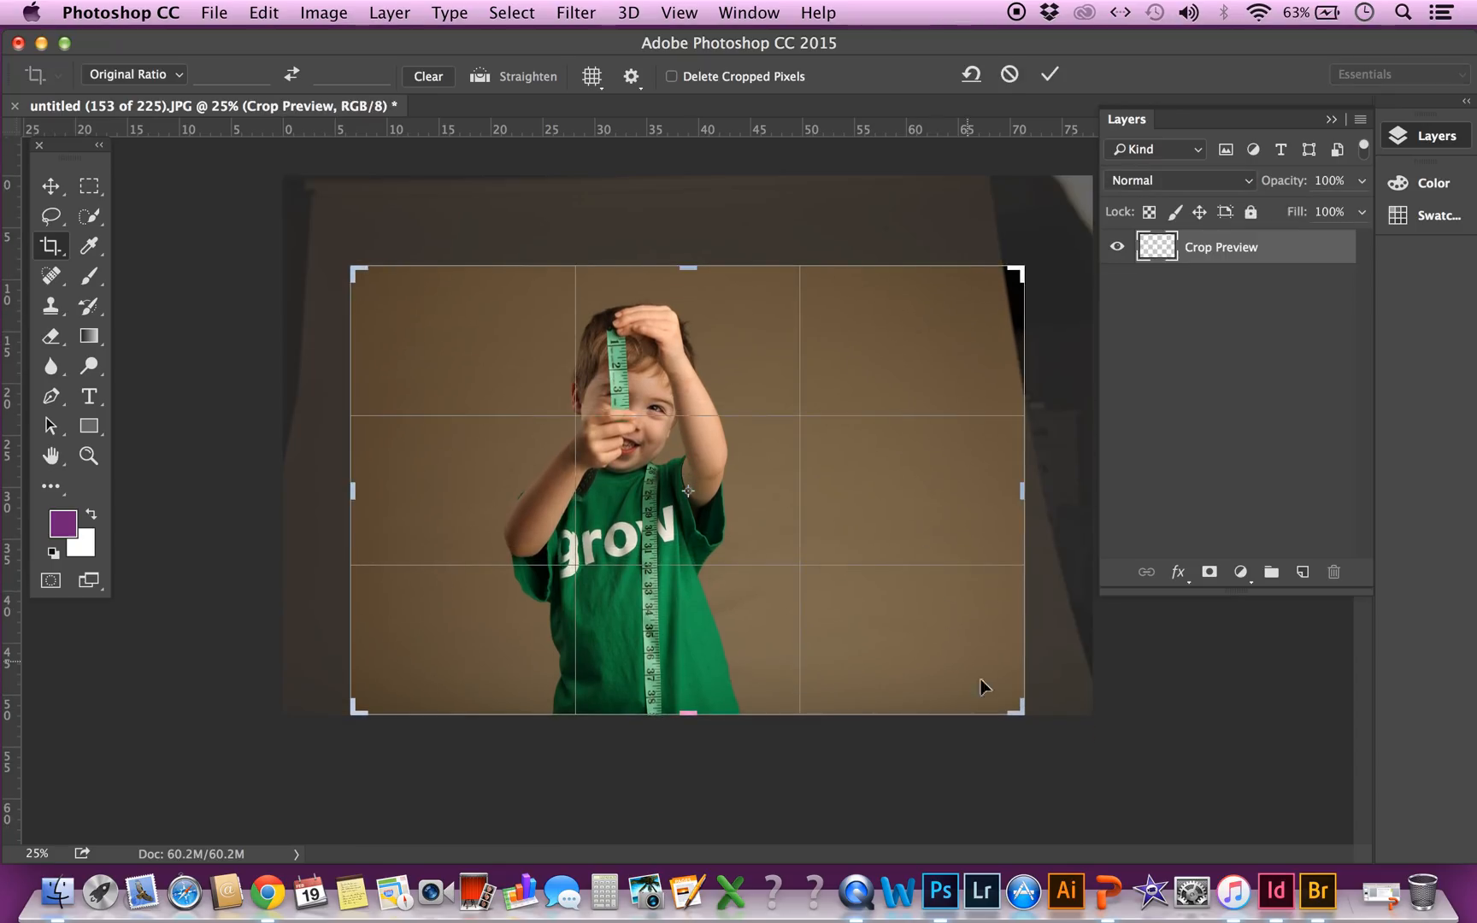
{"action": "left_click_drag", "start_coordinate": [1011, 713], "coordinate": [976, 689]}
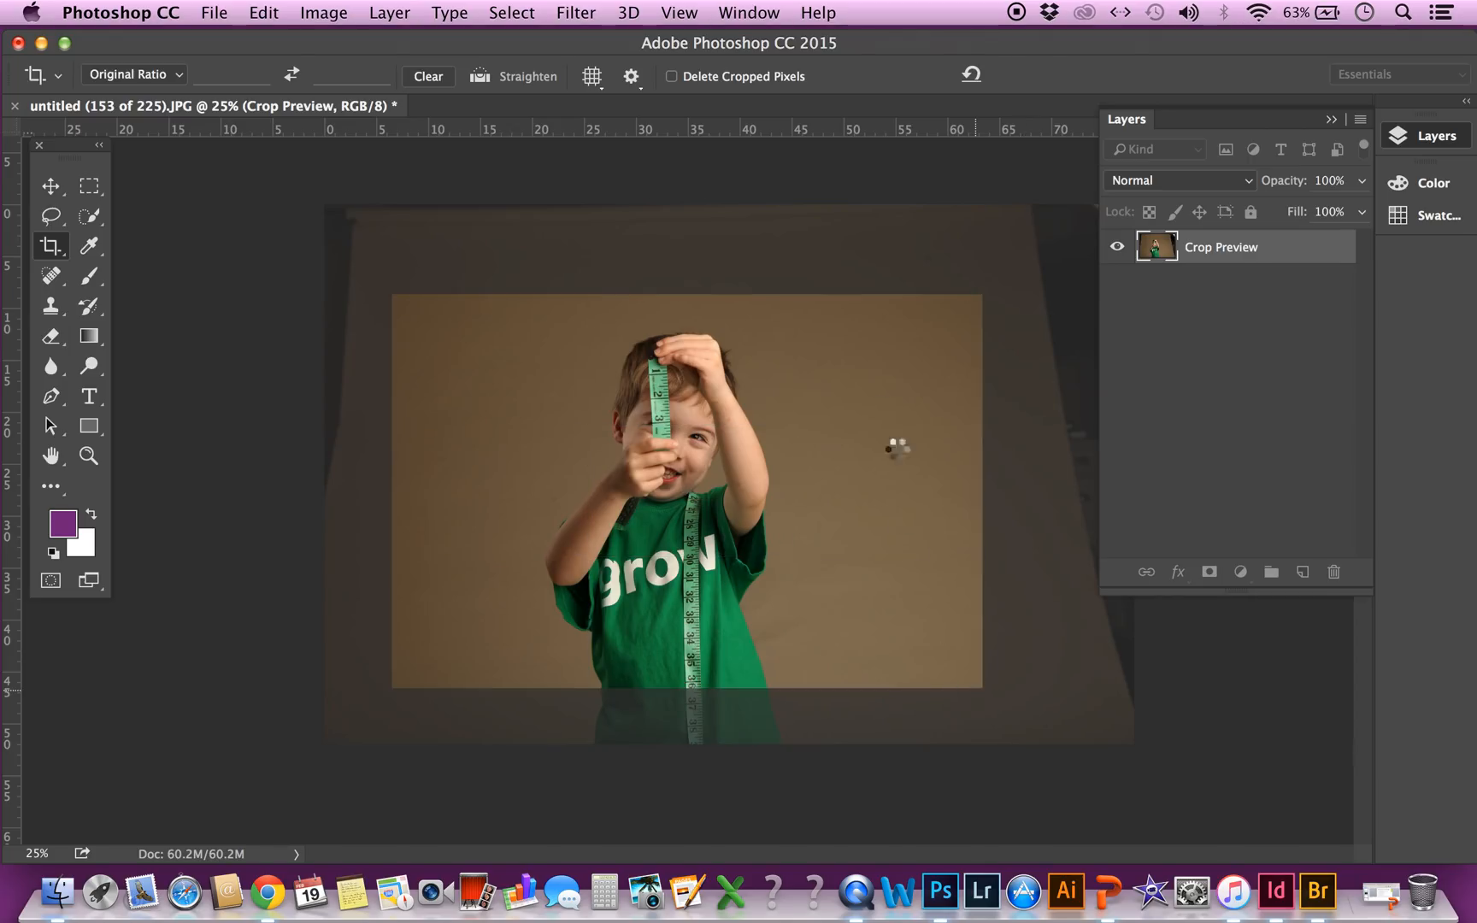
{"action": "key", "text": "Return"}
Select the brown backdrop on both sides of the boy with the Quick Selection tool and undo the last addition
{"action": "left_click", "coordinate": [89, 247]}
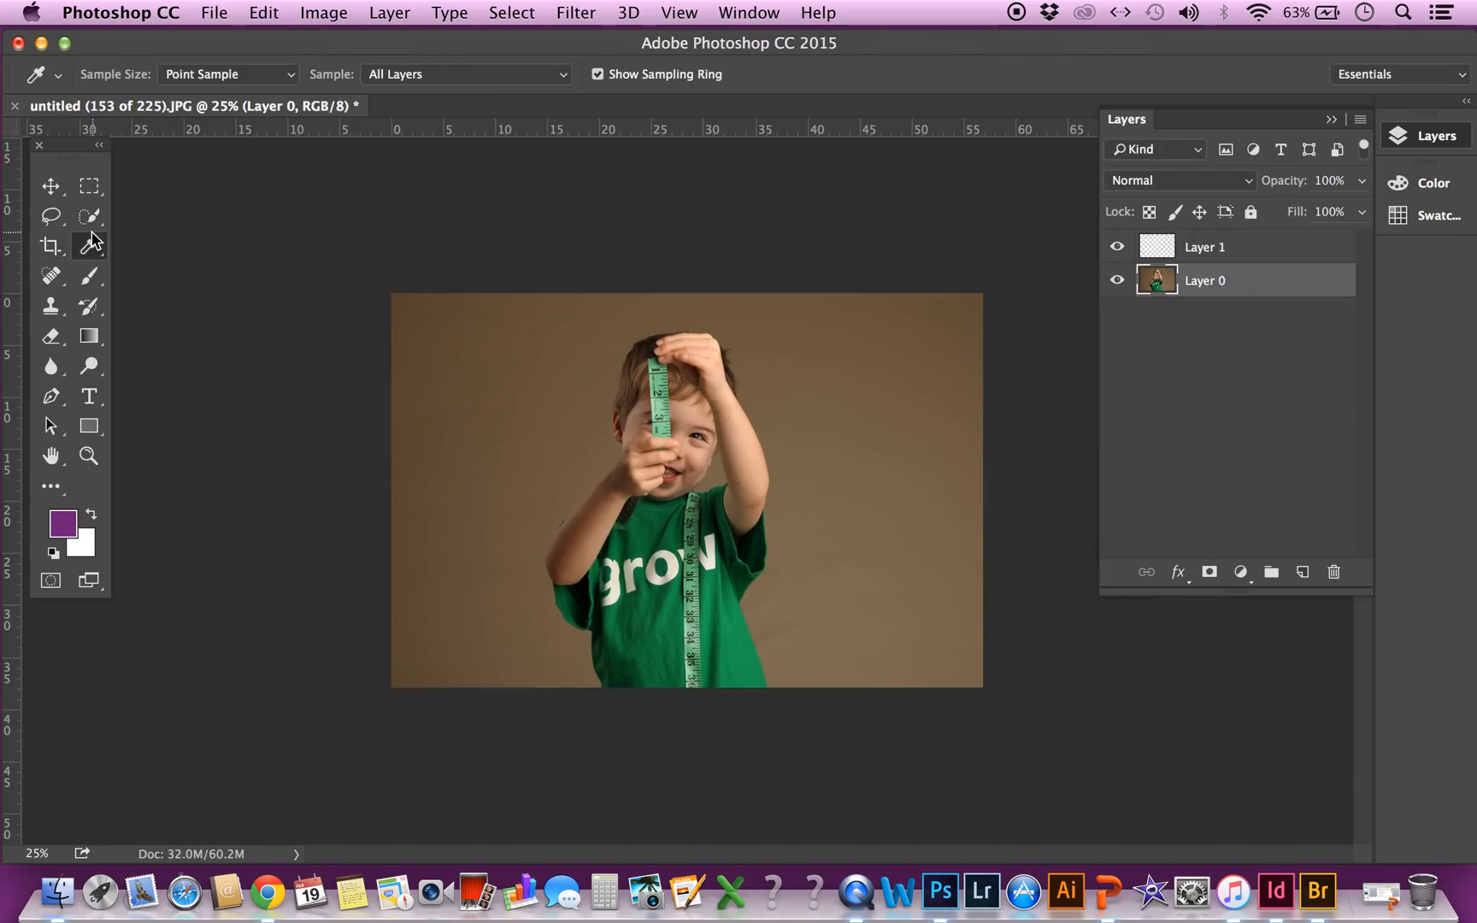
{"action": "left_click", "coordinate": [94, 224]}
{"action": "left_click", "coordinate": [92, 224]}
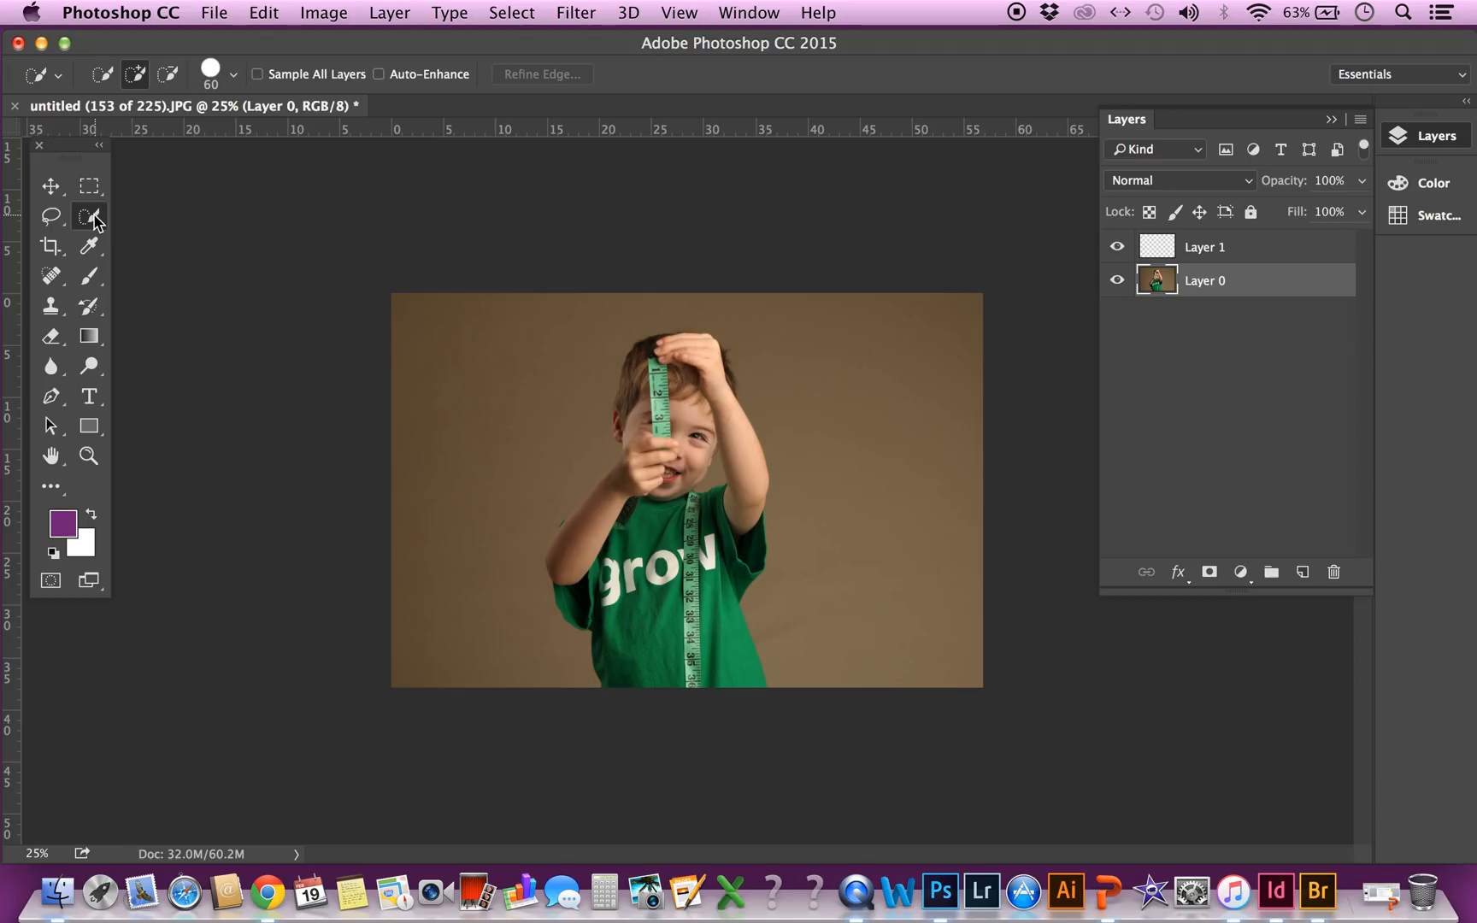
{"action": "left_click", "coordinate": [171, 218]}
{"action": "mouse_move", "coordinate": [547, 640]}
{"action": "left_mouse_down"}
{"action": "mouse_move", "coordinate": [485, 527]}
{"action": "mouse_move", "coordinate": [501, 451]}
{"action": "left_mouse_up"}
{"action": "mouse_move", "coordinate": [745, 318]}
{"action": "left_mouse_down"}
{"action": "mouse_move", "coordinate": [759, 307]}
{"action": "mouse_move", "coordinate": [838, 416]}
{"action": "mouse_move", "coordinate": [850, 488]}
{"action": "mouse_move", "coordinate": [847, 526]}
{"action": "mouse_move", "coordinate": [744, 511]}
{"action": "left_mouse_up"}
{"action": "left_click", "coordinate": [719, 481]}
{"action": "key", "text": "super+z"}
Invert the selection to the boy and add his missing raised arm, face and hair to it
{"action": "left_click", "coordinate": [509, 16]}
{"action": "left_click", "coordinate": [511, 12]}
{"action": "left_click", "coordinate": [511, 13]}
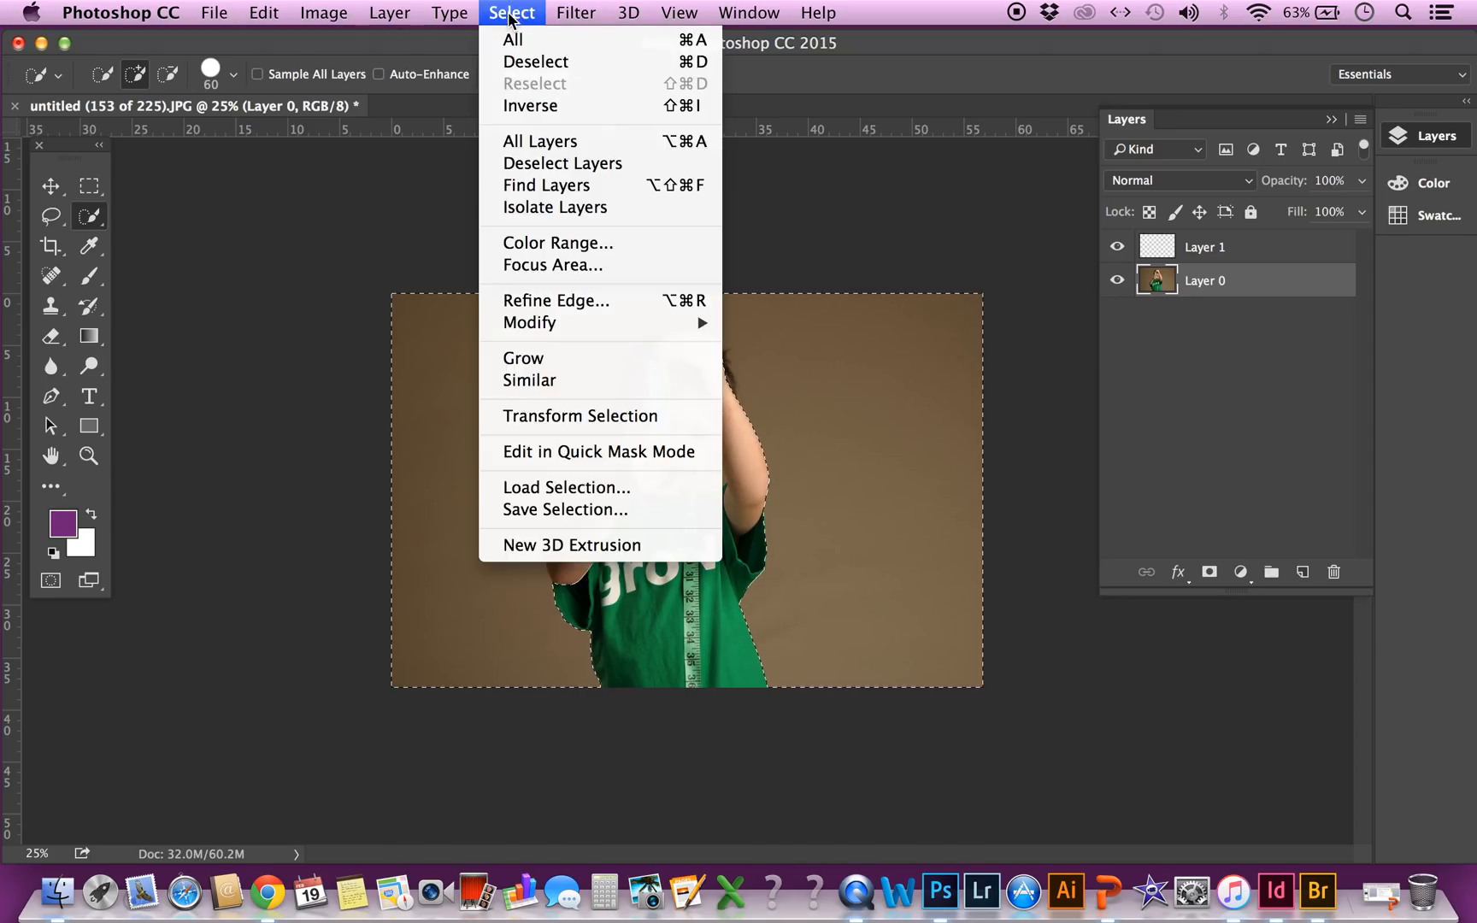
{"action": "left_click", "coordinate": [531, 105]}
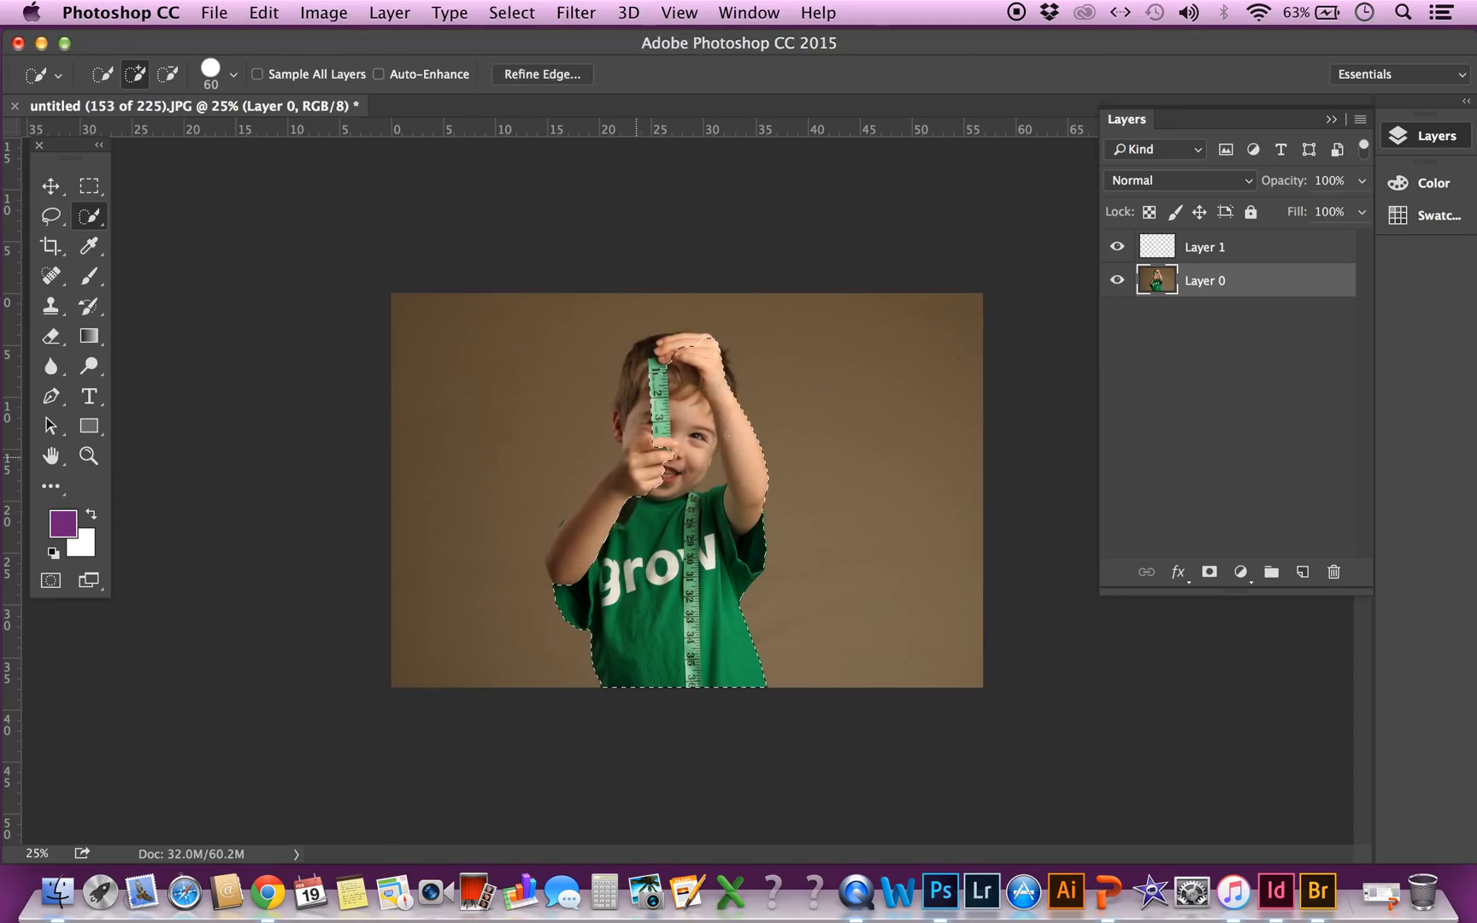
{"action": "mouse_move", "coordinate": [563, 583]}
{"action": "left_mouse_down"}
{"action": "mouse_move", "coordinate": [573, 534]}
{"action": "mouse_move", "coordinate": [645, 459]}
{"action": "left_mouse_up"}
{"action": "left_click_drag", "start_coordinate": [629, 400], "coordinate": [639, 353]}
Invert the selection back to the backdrop and reduce the Quick Selection brush size to 30
{"action": "left_click", "coordinate": [513, 13]}
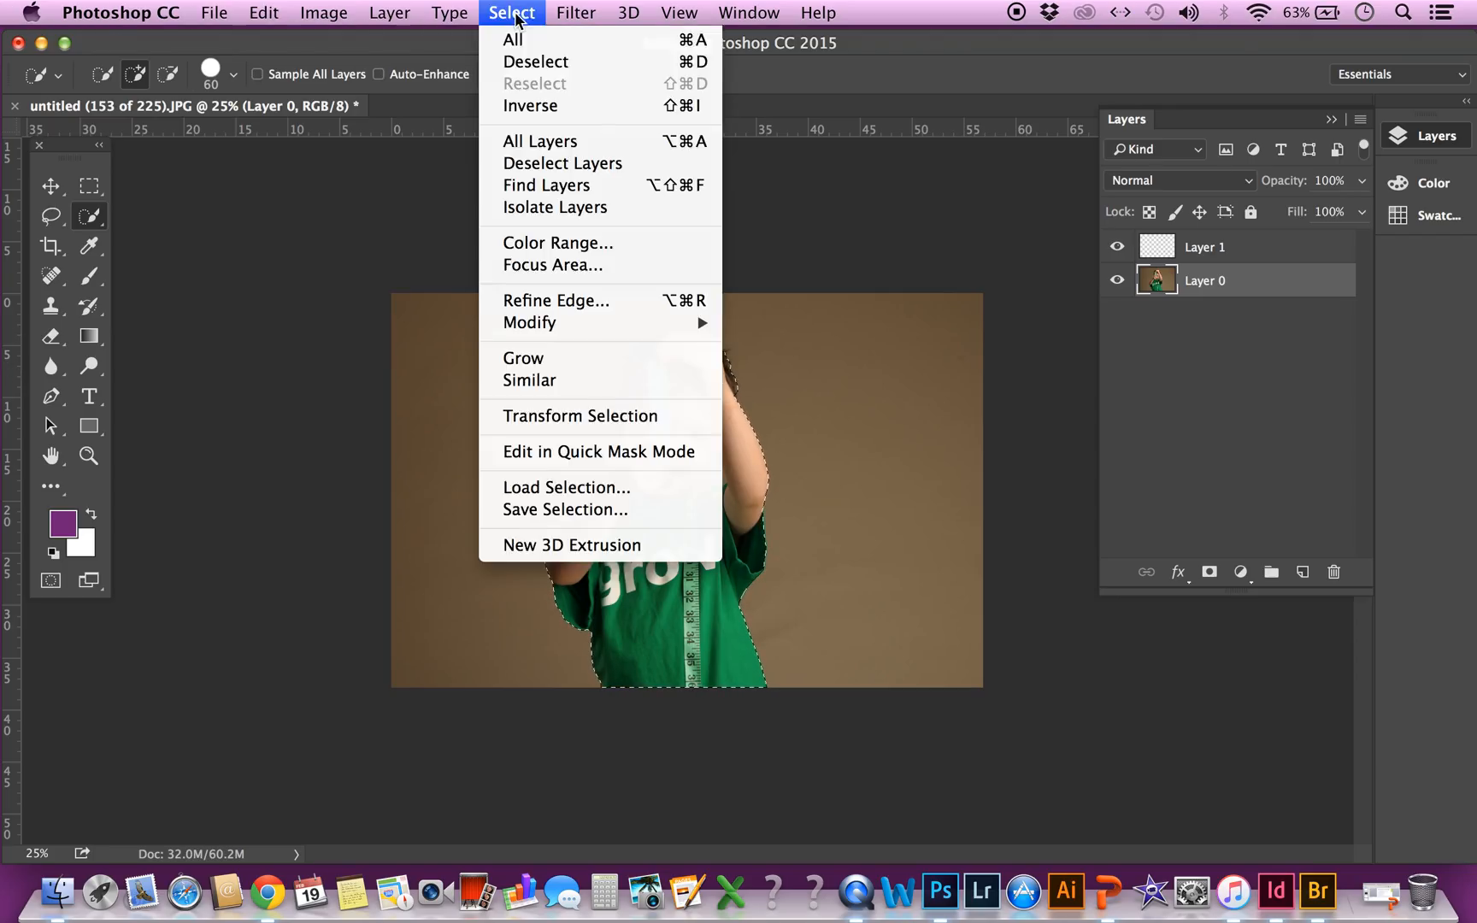
{"action": "left_click", "coordinate": [517, 90]}
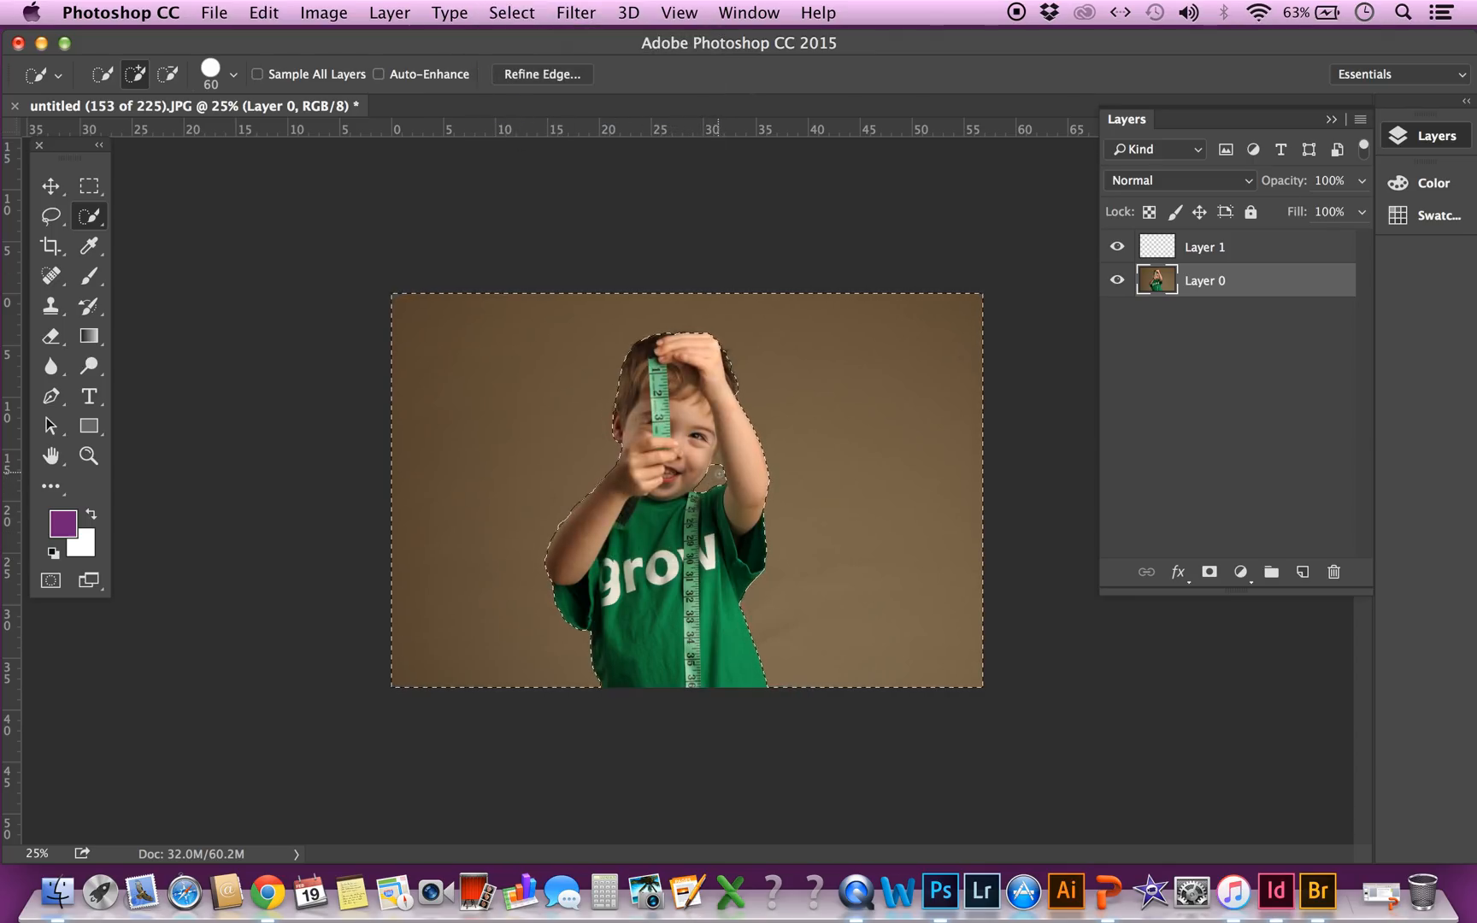
{"action": "key", "text": "bracketleft"}
{"action": "key", "text": "bracketleft"}
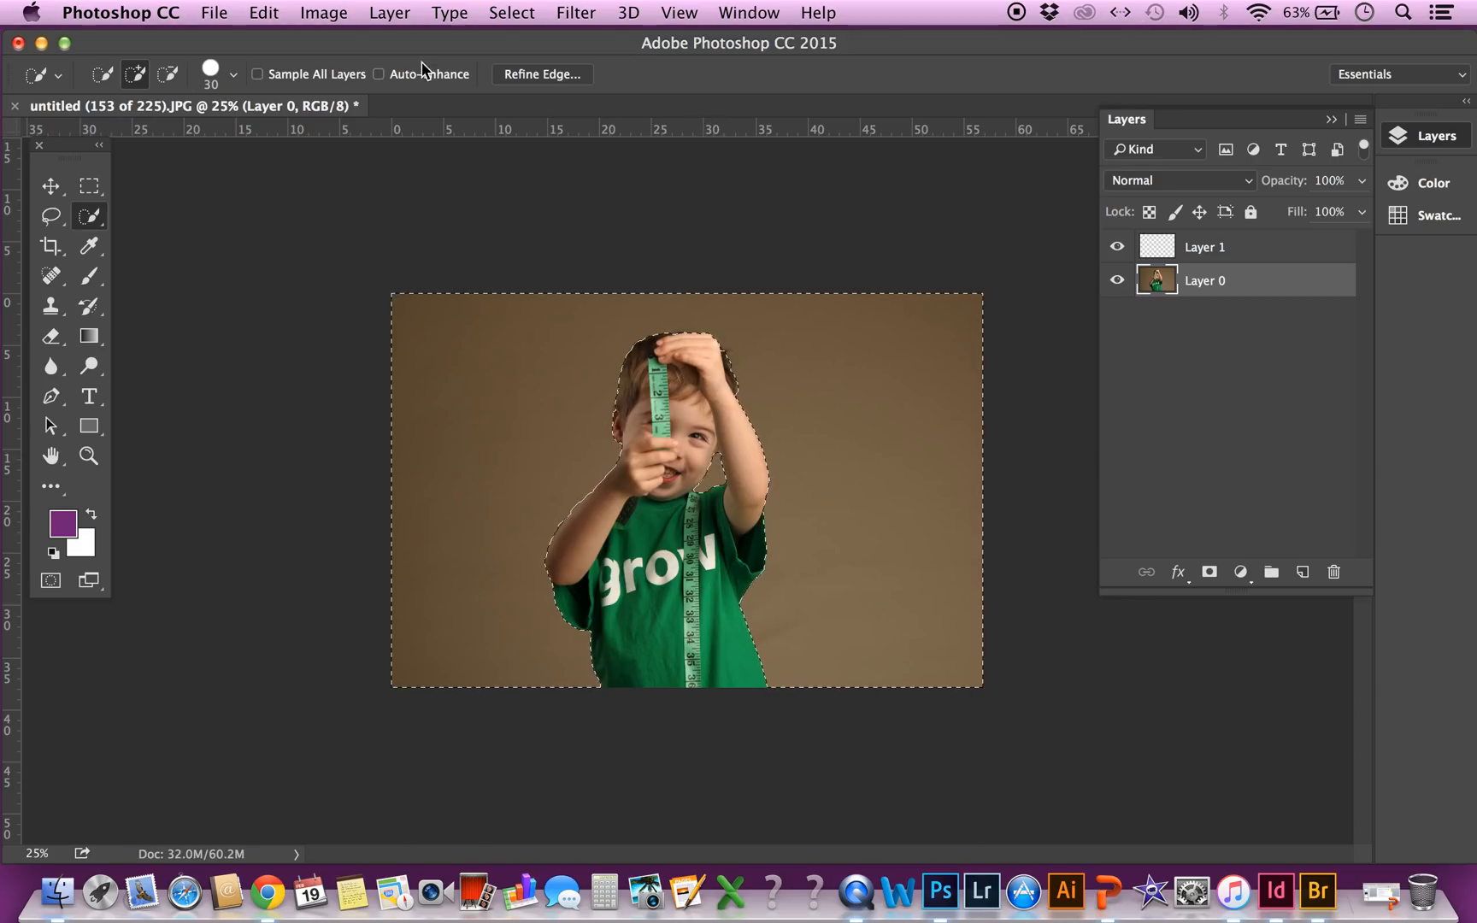
Add a layer mask to Layer 1 from the backdrop selection and make the layer's own thumbnail active
{"action": "left_click", "coordinate": [1154, 255]}
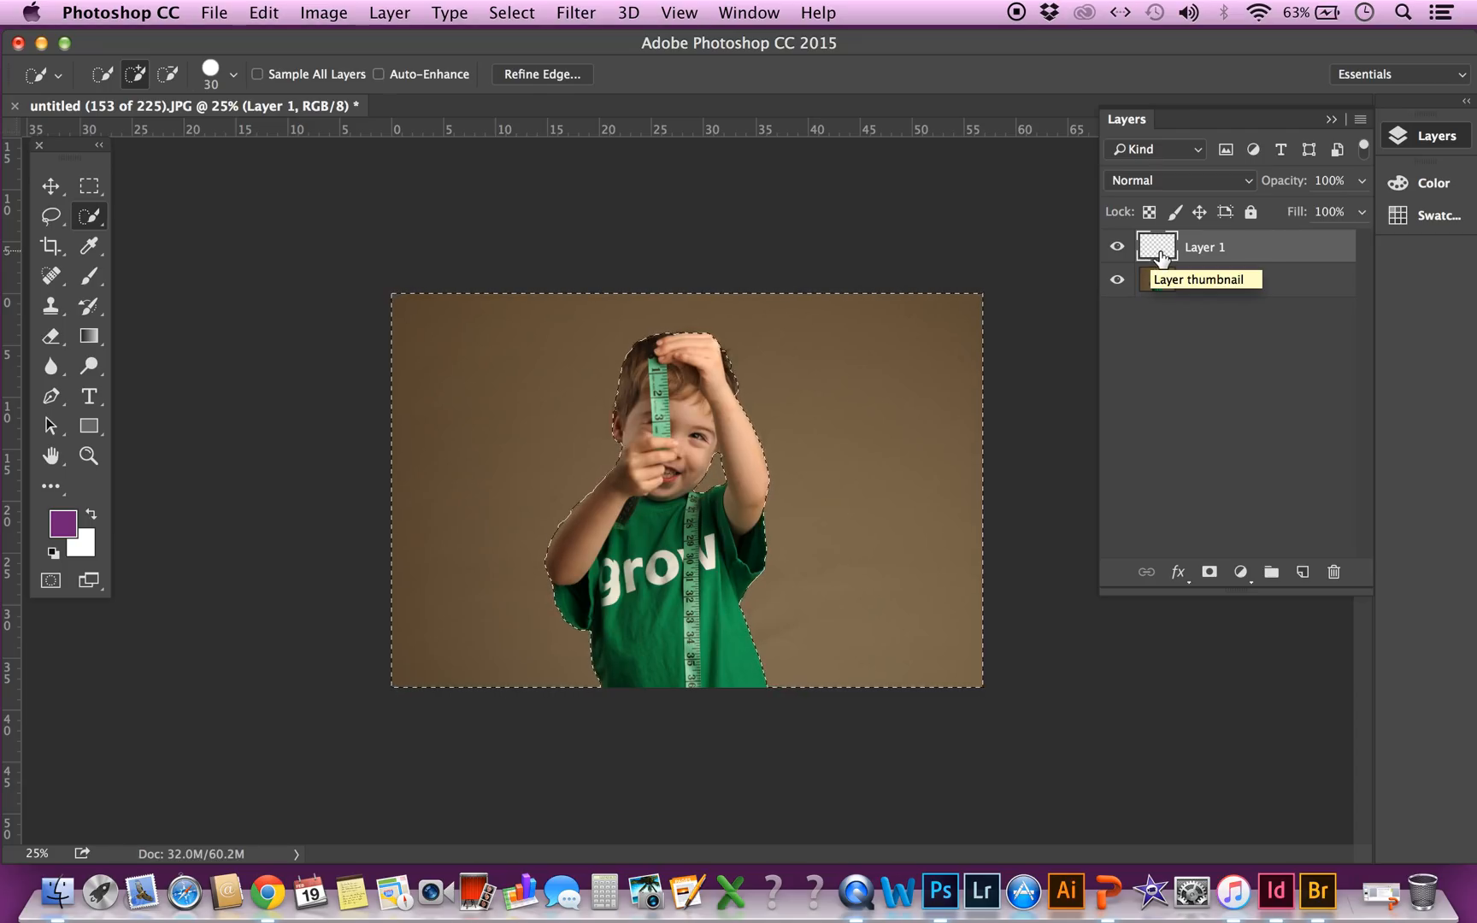
{"action": "left_click", "coordinate": [1207, 573]}
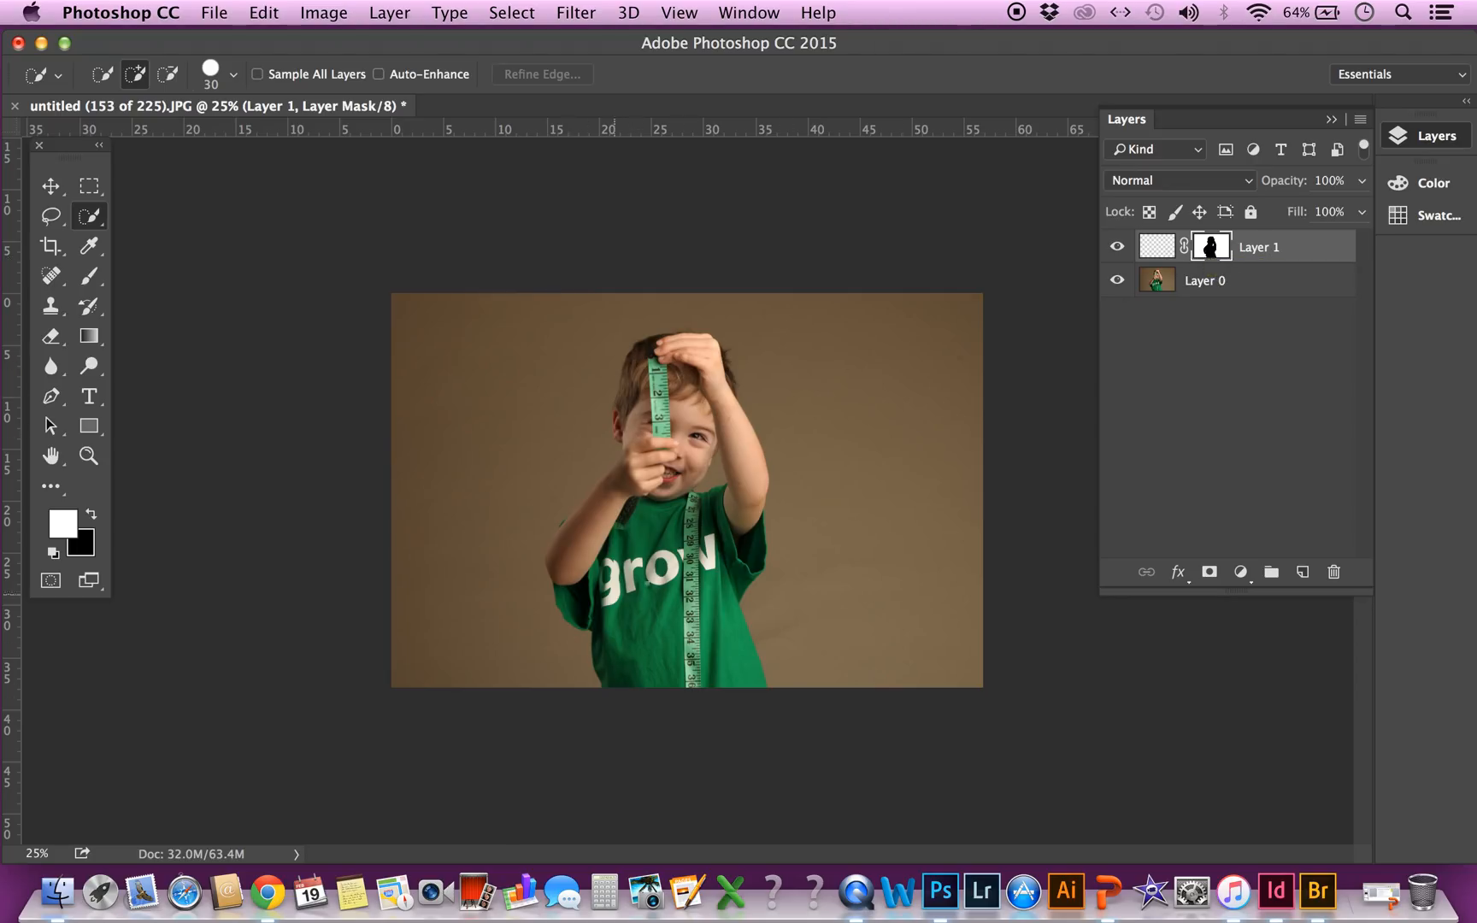
{"action": "left_click", "coordinate": [1152, 248]}
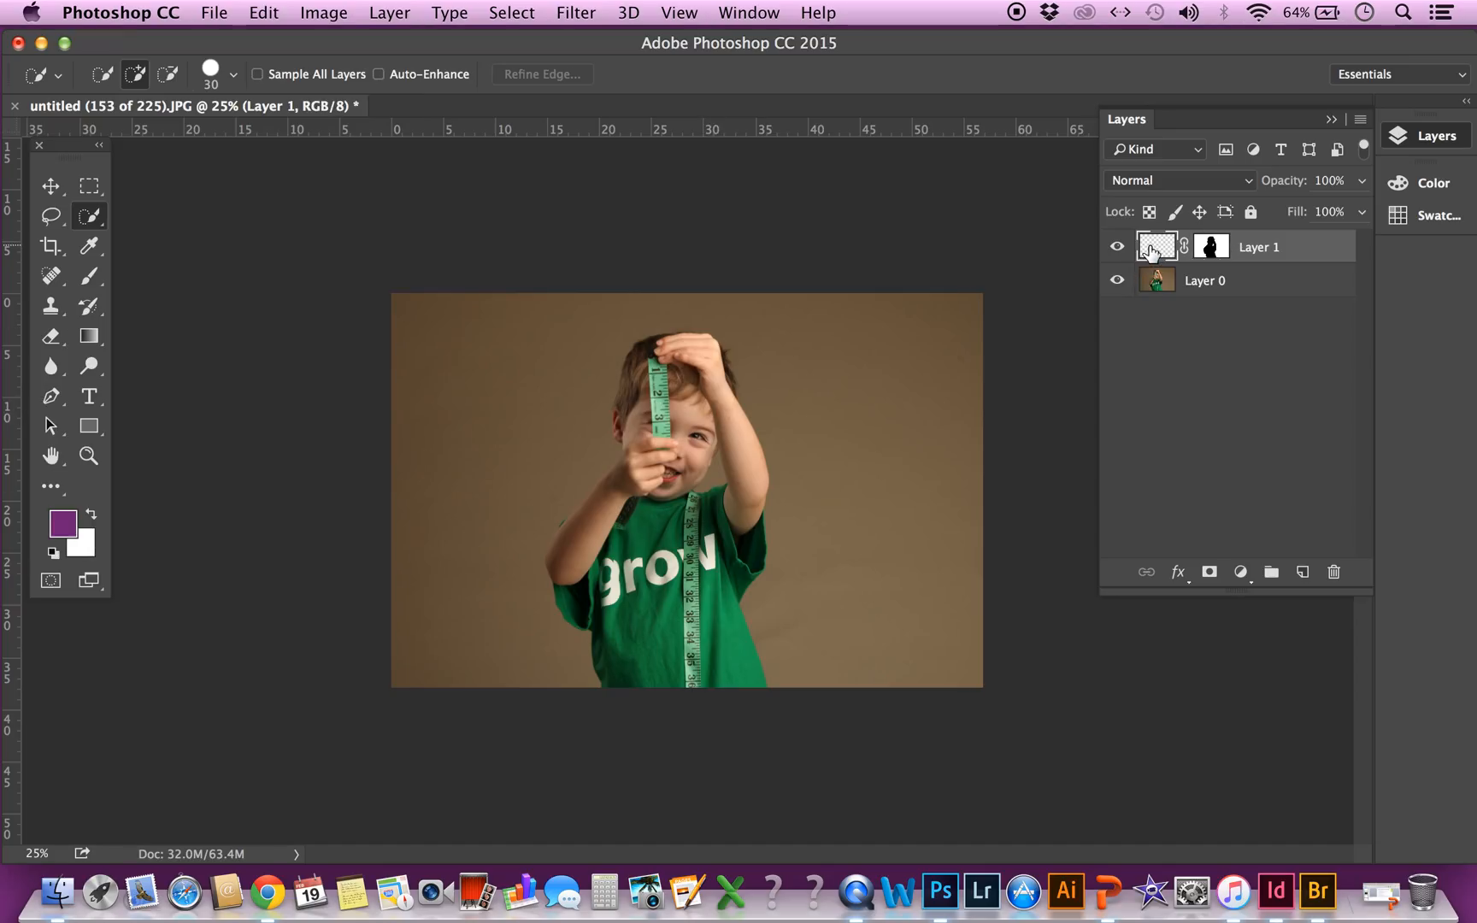
Sample the brown backdrop beside the boy with the Eyedropper as the foreground colour
{"action": "left_click", "coordinate": [92, 253]}
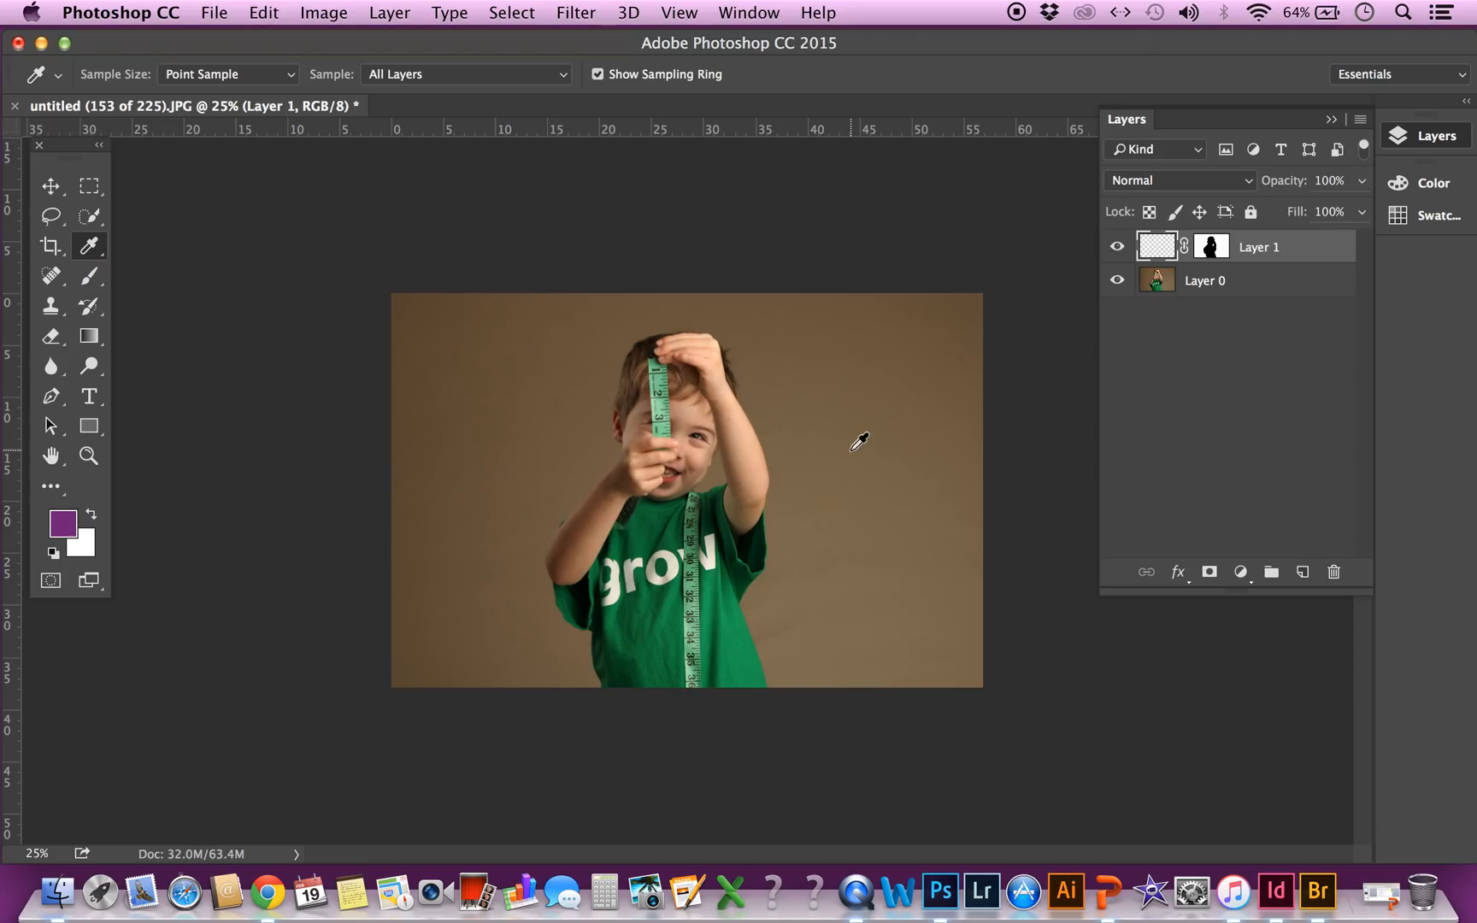
{"action": "left_click", "coordinate": [792, 534]}
{"action": "left_click", "coordinate": [829, 594]}
{"action": "left_click", "coordinate": [799, 611]}
{"action": "left_click", "coordinate": [1192, 287]}
{"action": "left_click", "coordinate": [830, 626]}
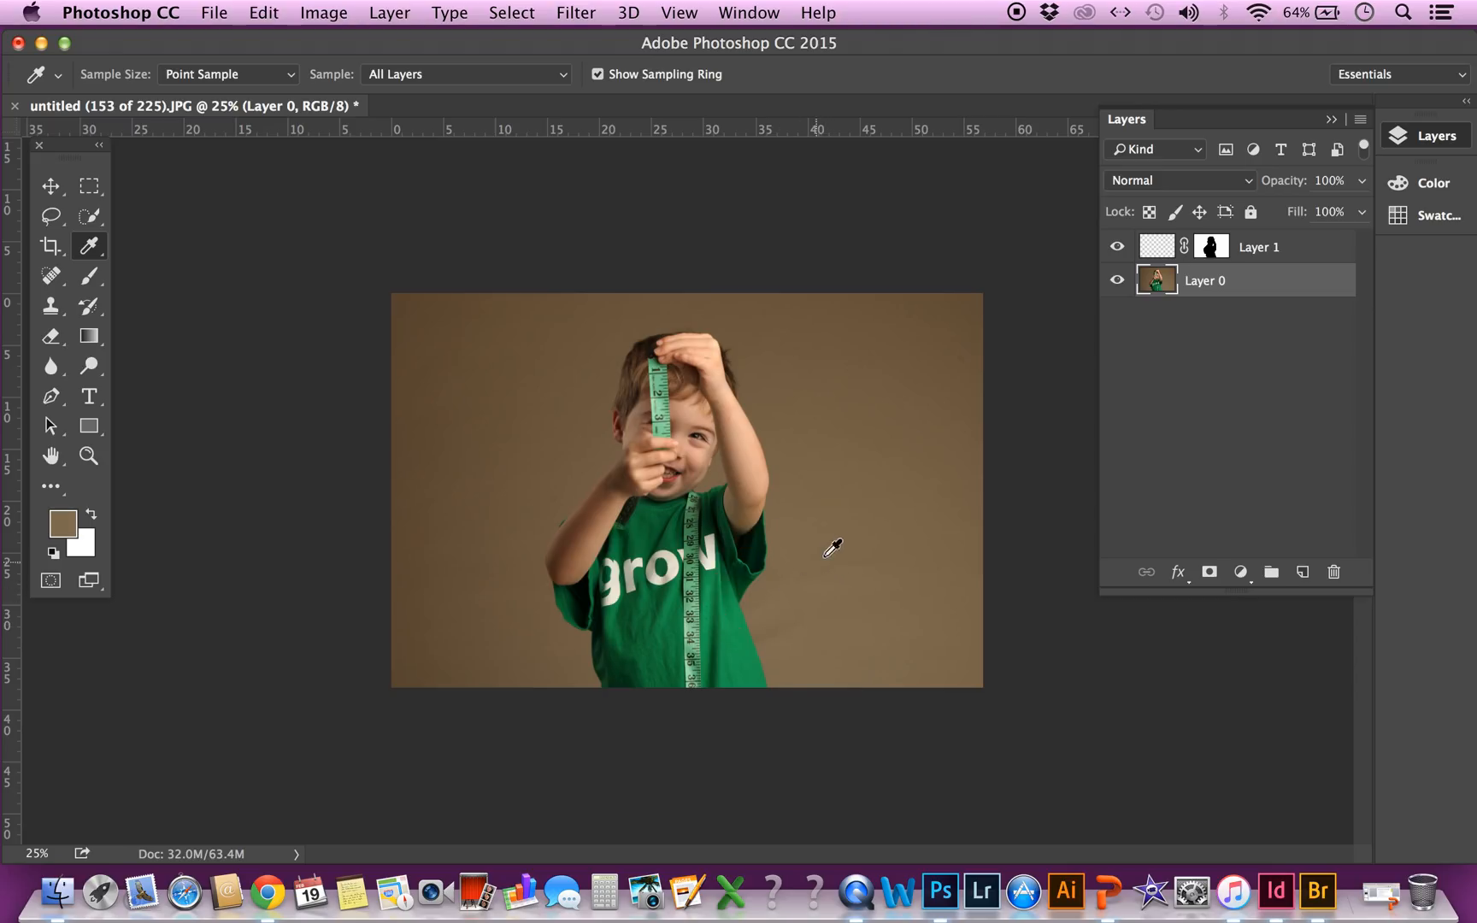
{"action": "left_click", "coordinate": [885, 553]}
{"action": "left_click", "coordinate": [834, 616]}
Fill Layer 1 with the sampled brown using the Paint Bucket tool
{"action": "left_click", "coordinate": [1154, 250]}
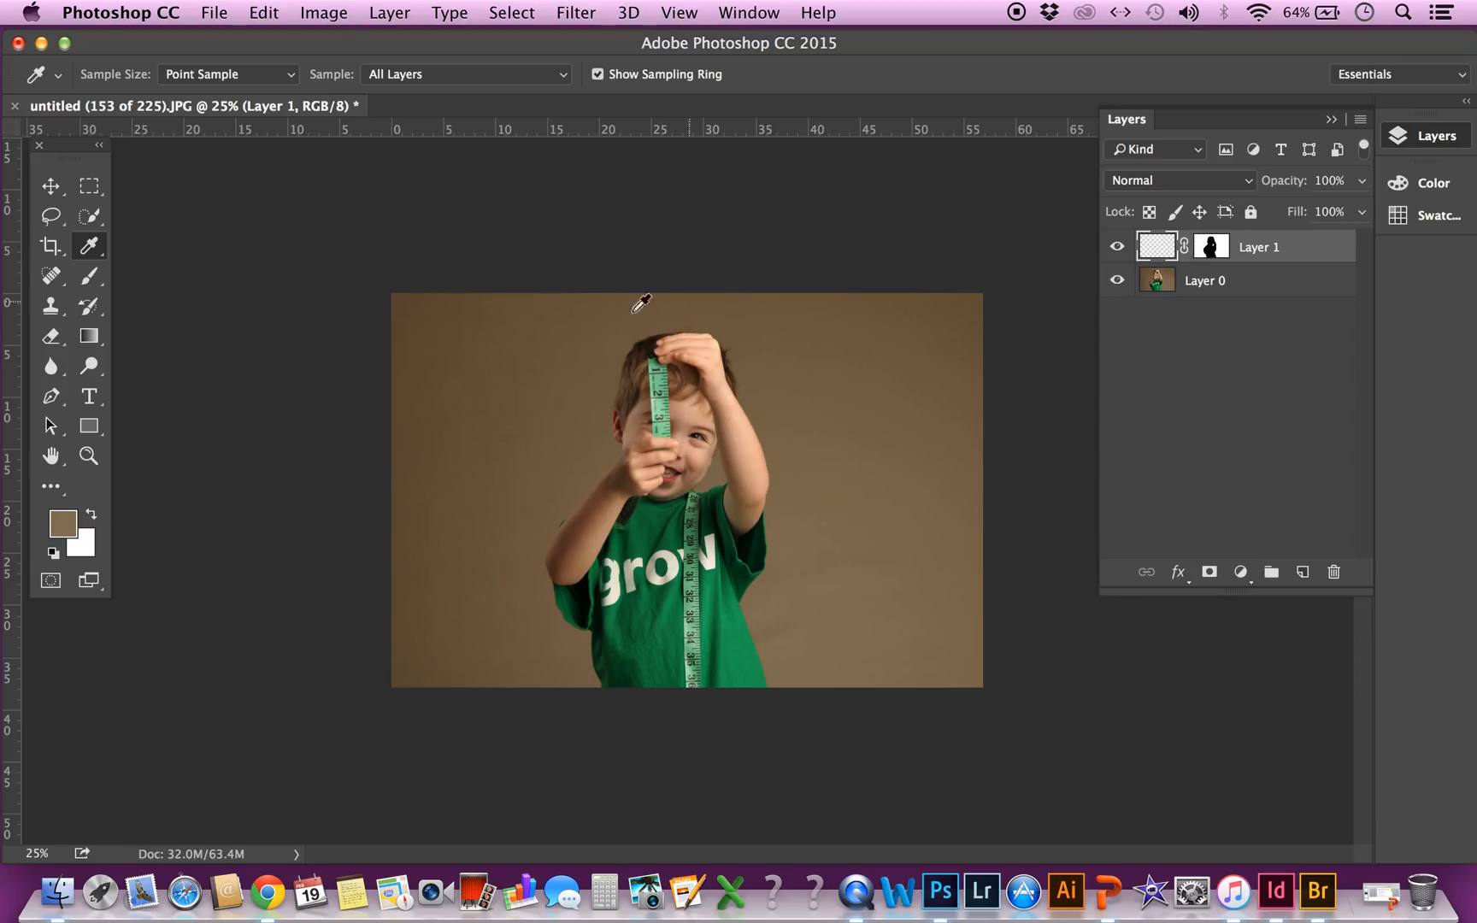
{"action": "left_click", "coordinate": [84, 343]}
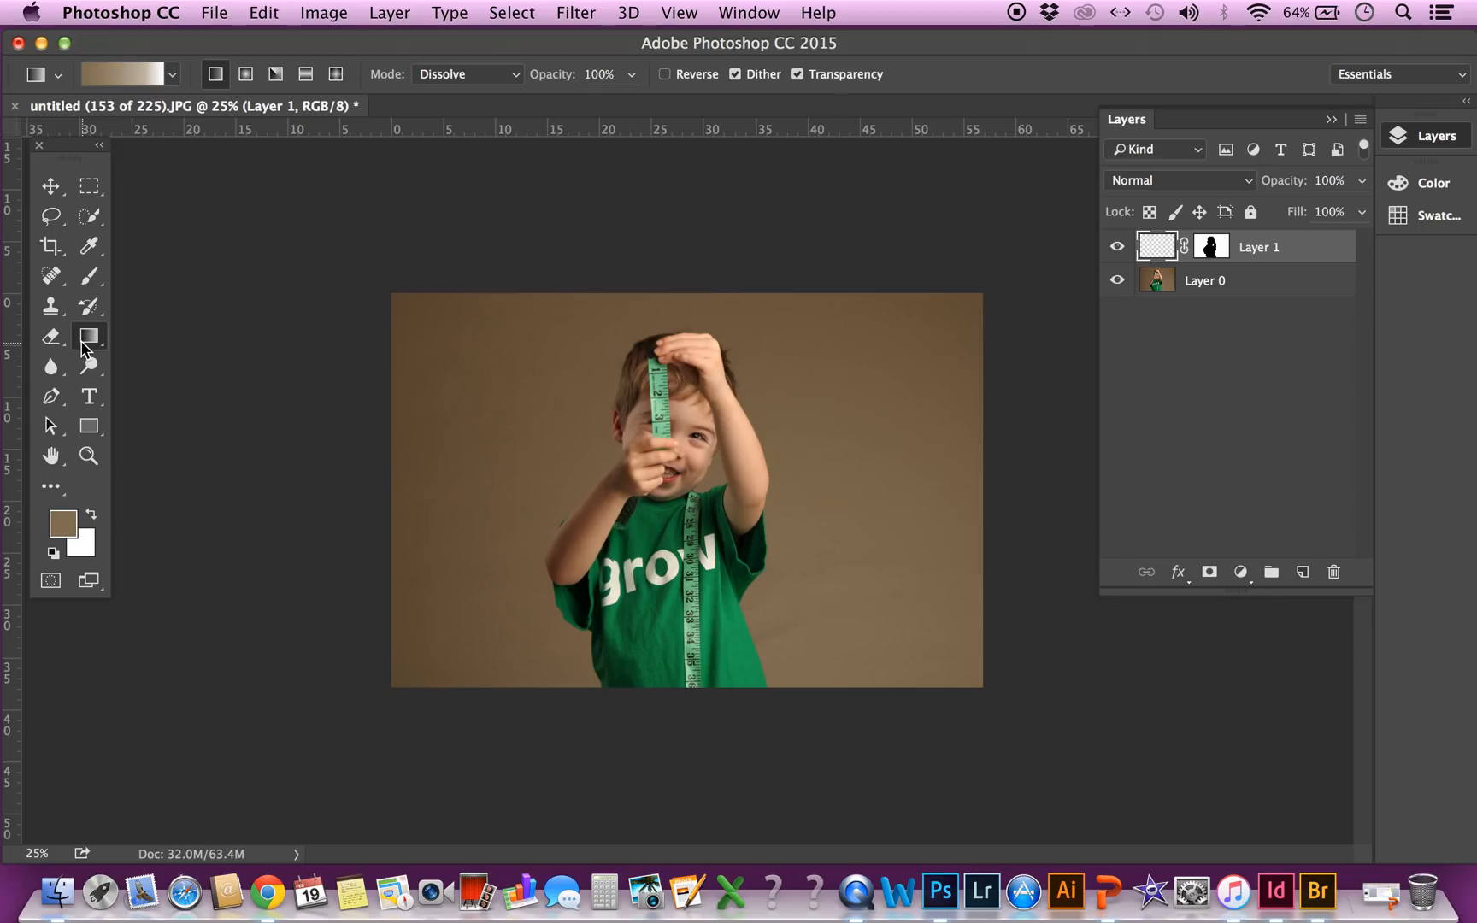
{"action": "left_click", "coordinate": [84, 345]}
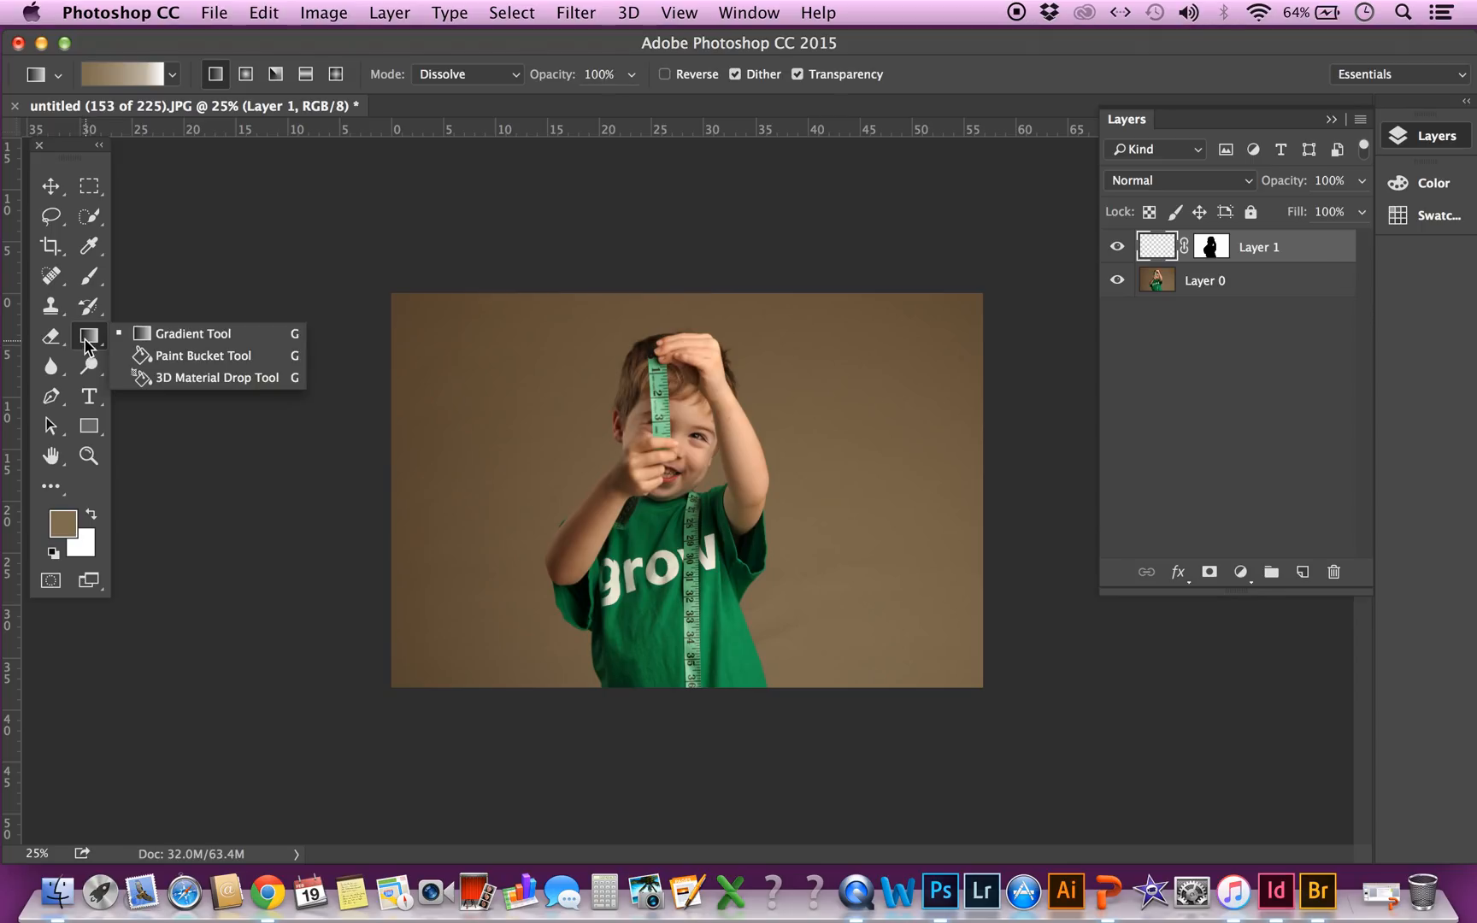
{"action": "left_click", "coordinate": [182, 354]}
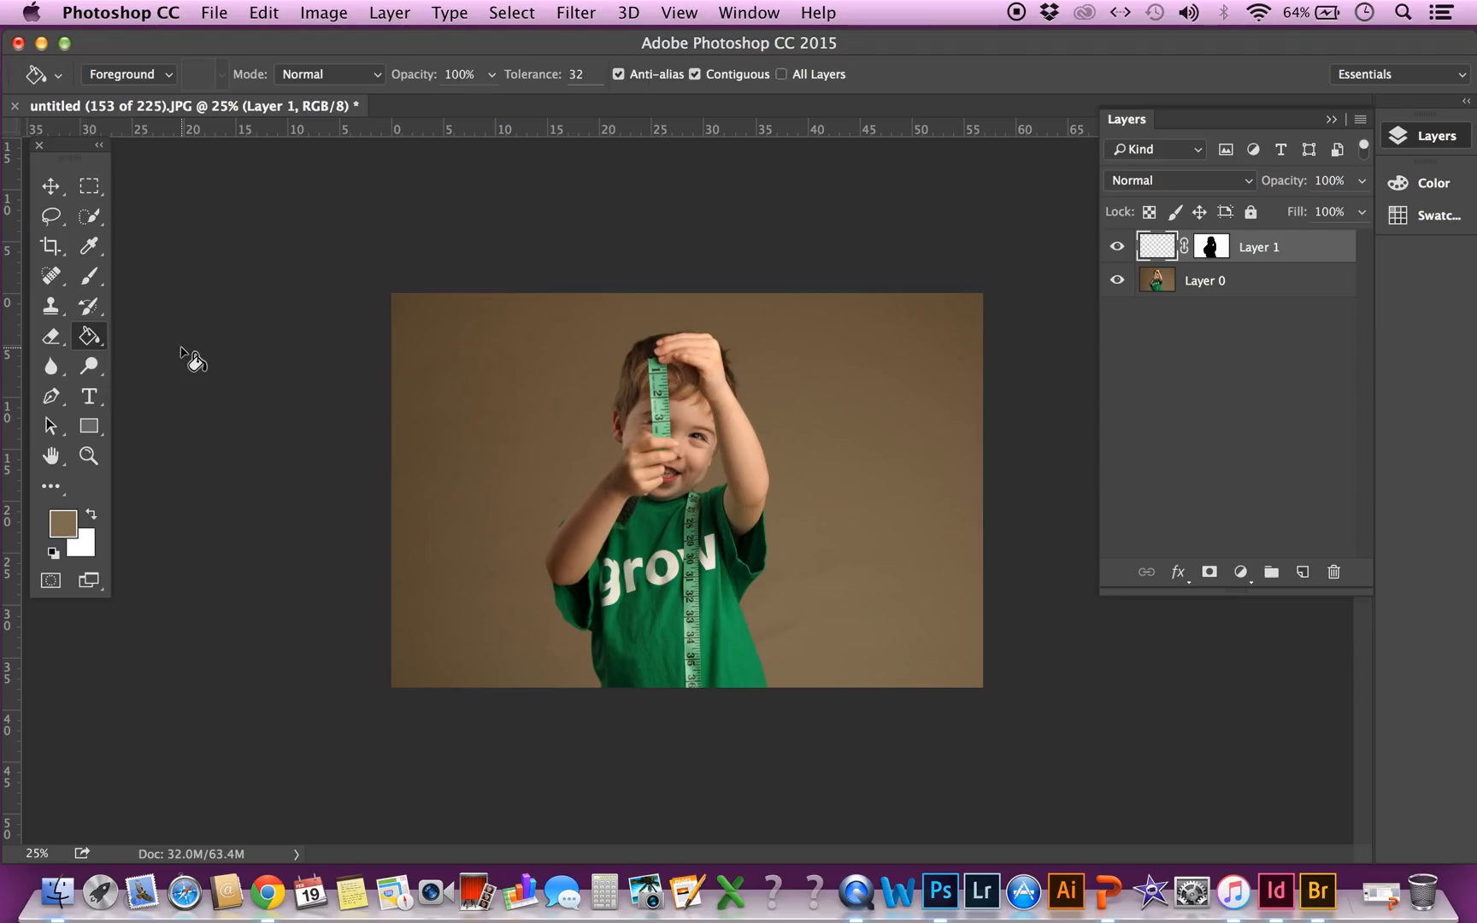
{"action": "left_click", "coordinate": [495, 393]}
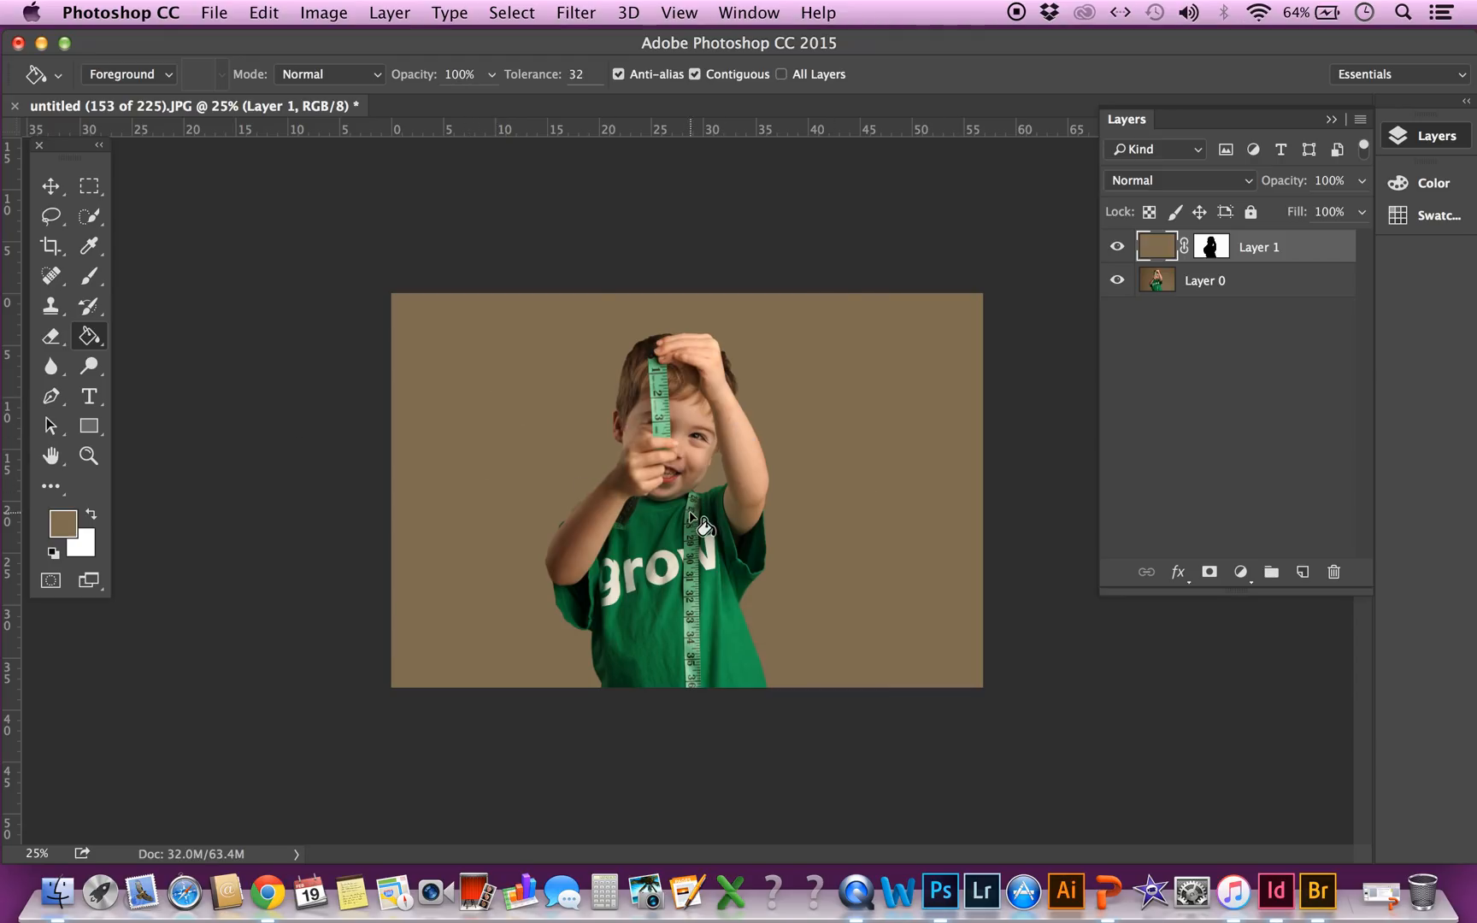
Open the properties of Layer 1's mask and set its feather to 8.3 px
{"action": "left_click", "coordinate": [1211, 250]}
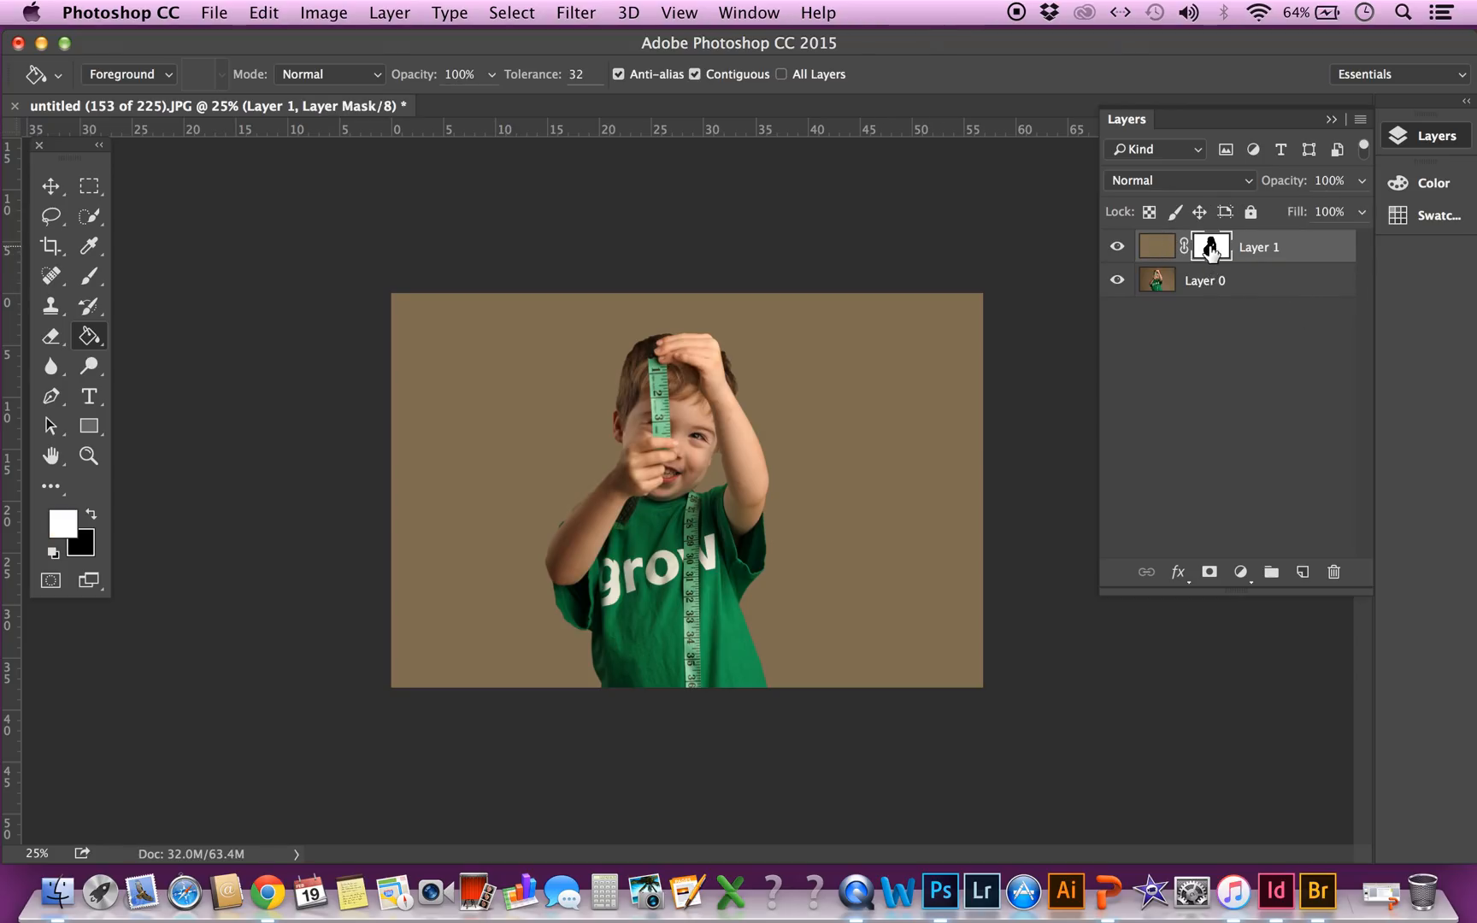
{"action": "double_click", "coordinate": [1211, 250]}
{"action": "left_click", "coordinate": [635, 357]}
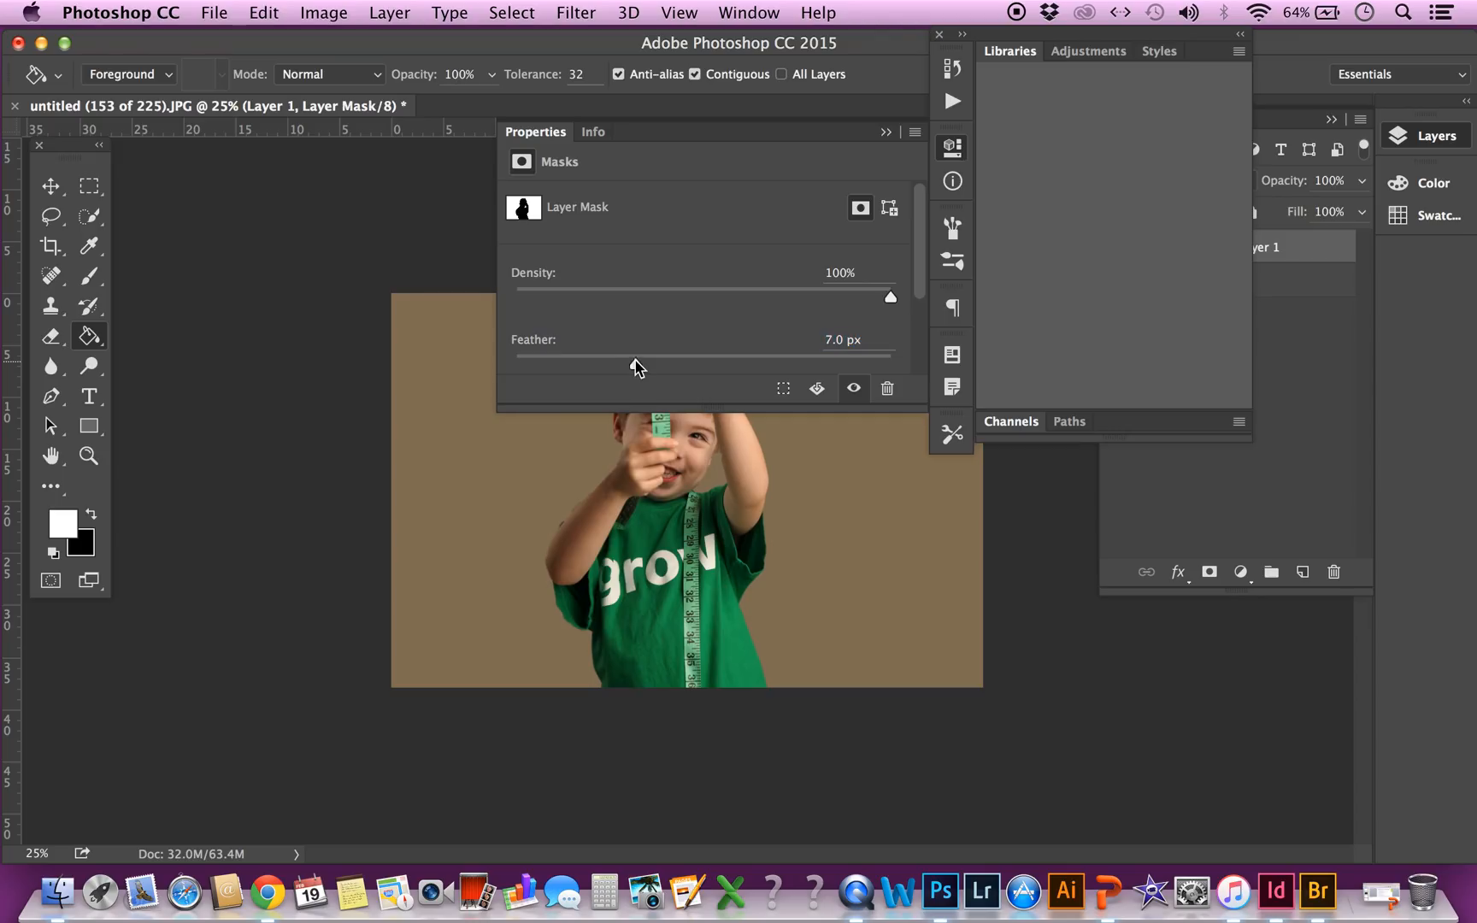
{"action": "left_click_drag", "start_coordinate": [637, 366], "coordinate": [648, 362]}
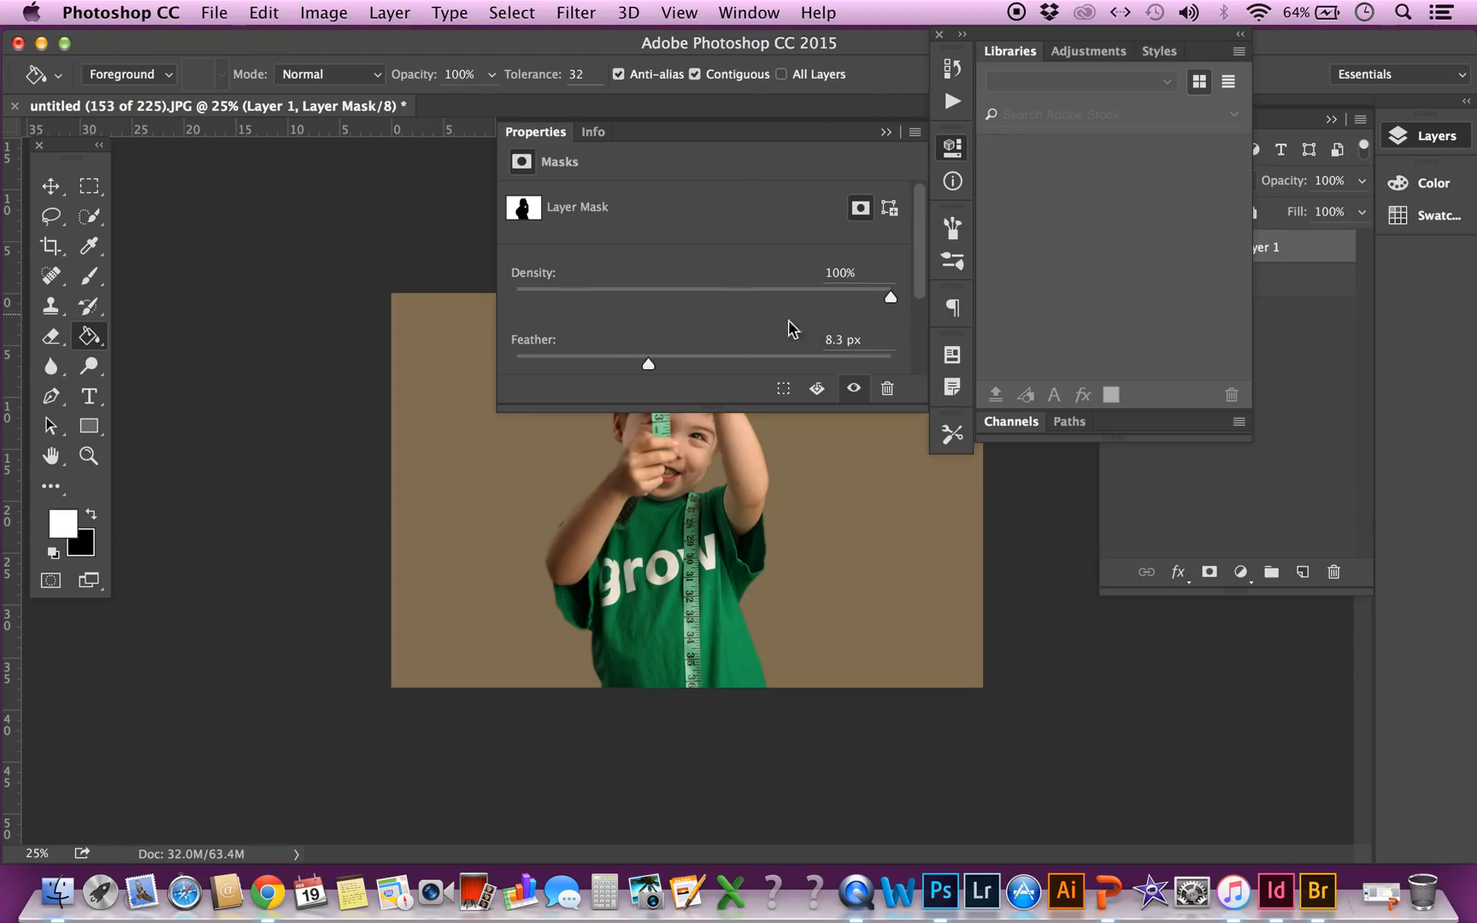
Dismiss the mask properties, make Layer 1's fill thumbnail active and lower the layer's opacity to 40%
{"action": "left_click", "coordinate": [939, 35]}
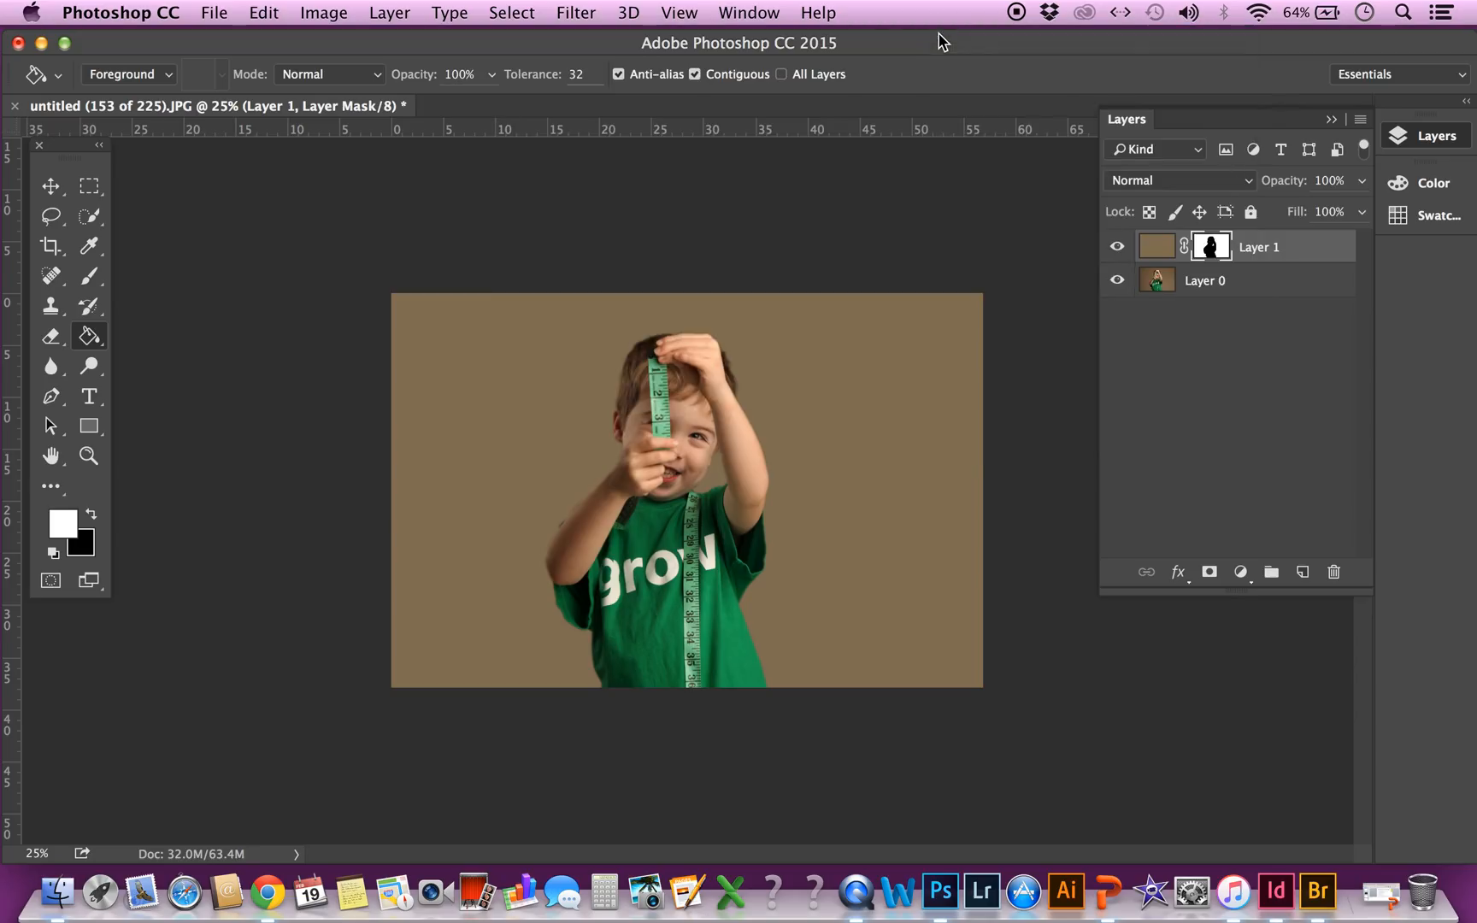
{"action": "left_click", "coordinate": [1159, 250]}
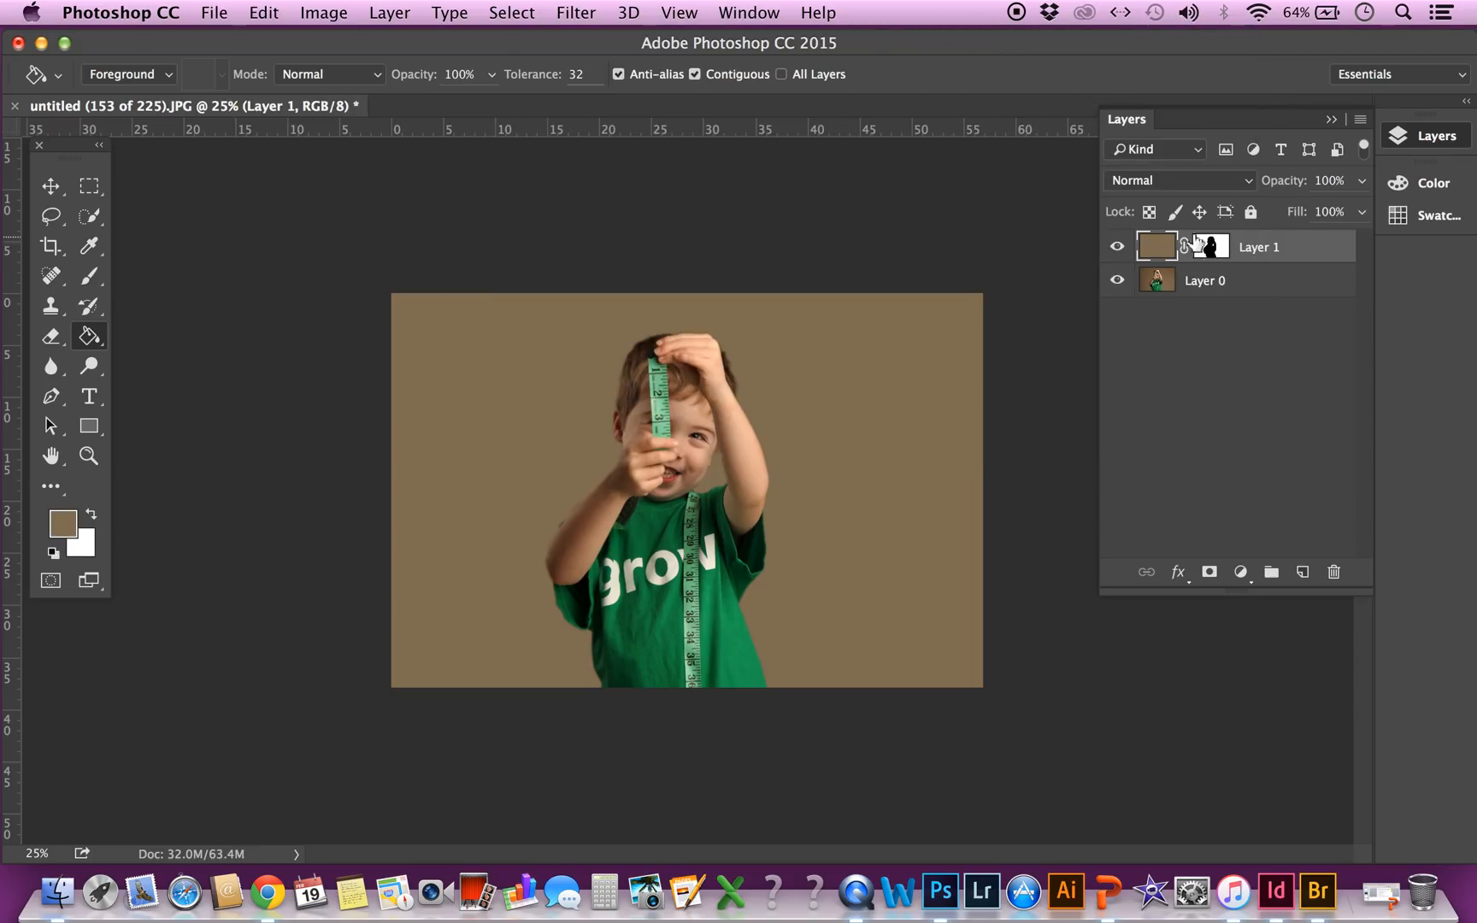
{"action": "left_click", "coordinate": [1362, 181]}
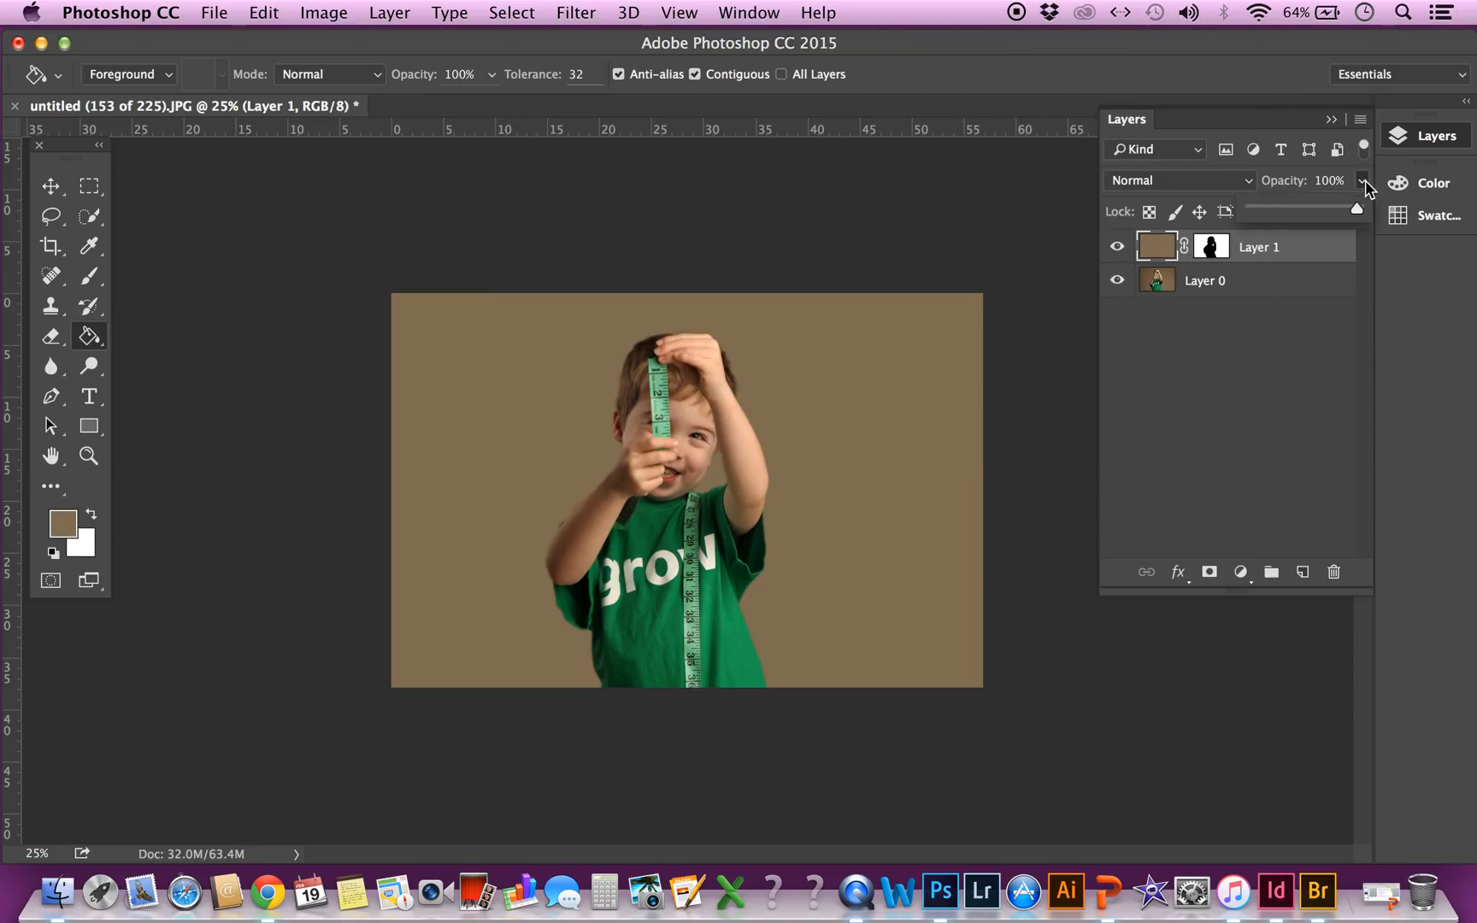
{"action": "left_click", "coordinate": [1293, 209]}
{"action": "left_click_drag", "start_coordinate": [1295, 215], "coordinate": [1297, 215]}
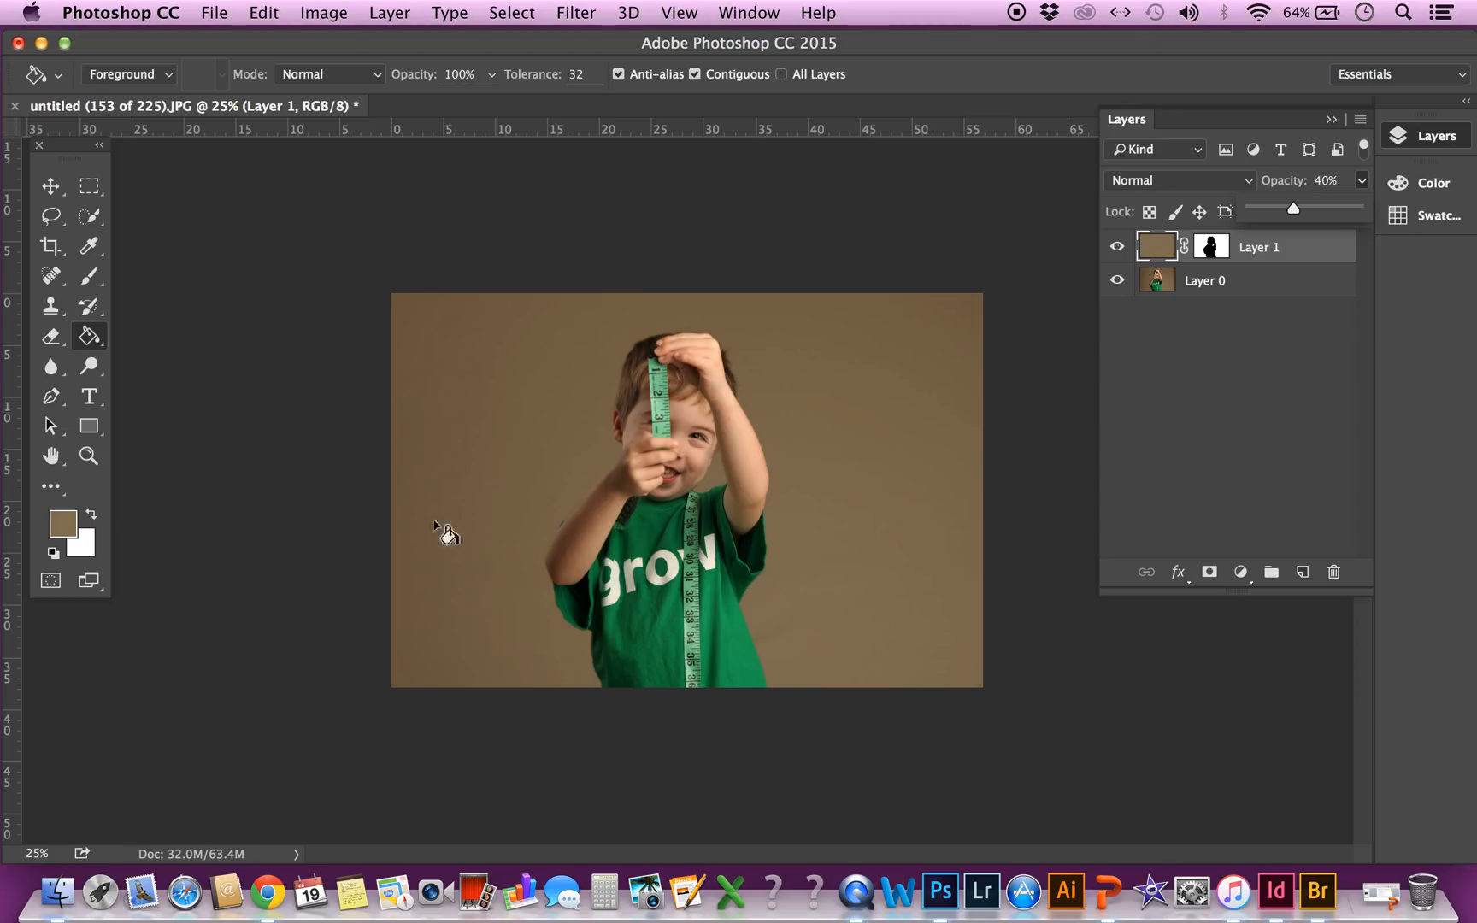
Try healing the backdrop beside the boy's shirt on Layer 0 with a 500 px Spot Healing Brush, and undo the dab
{"action": "left_click", "coordinate": [1173, 286]}
{"action": "left_click", "coordinate": [1172, 286]}
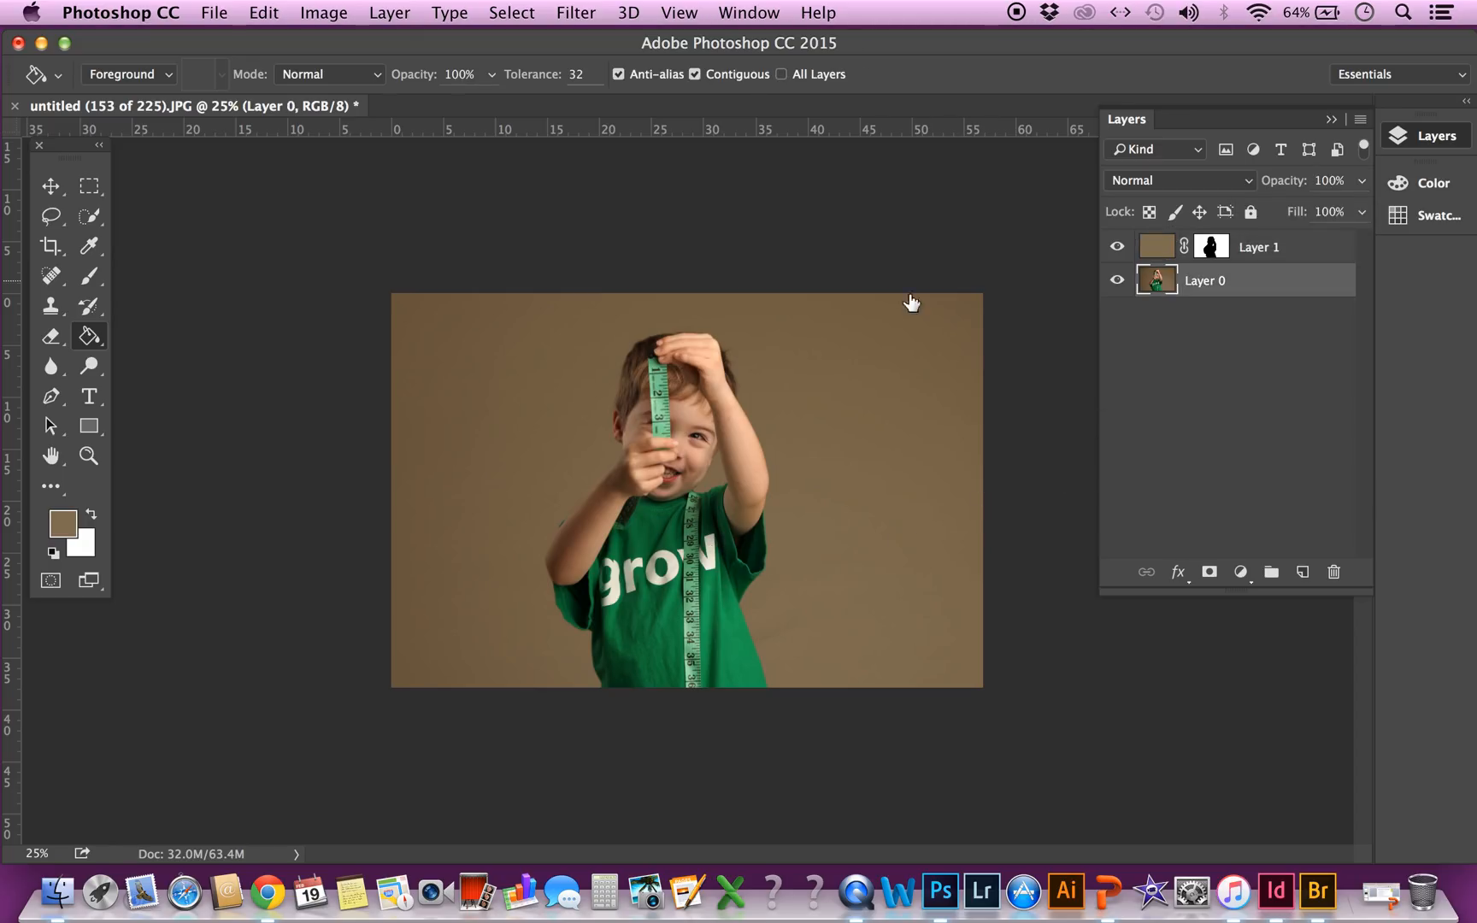
{"action": "left_click", "coordinate": [51, 275]}
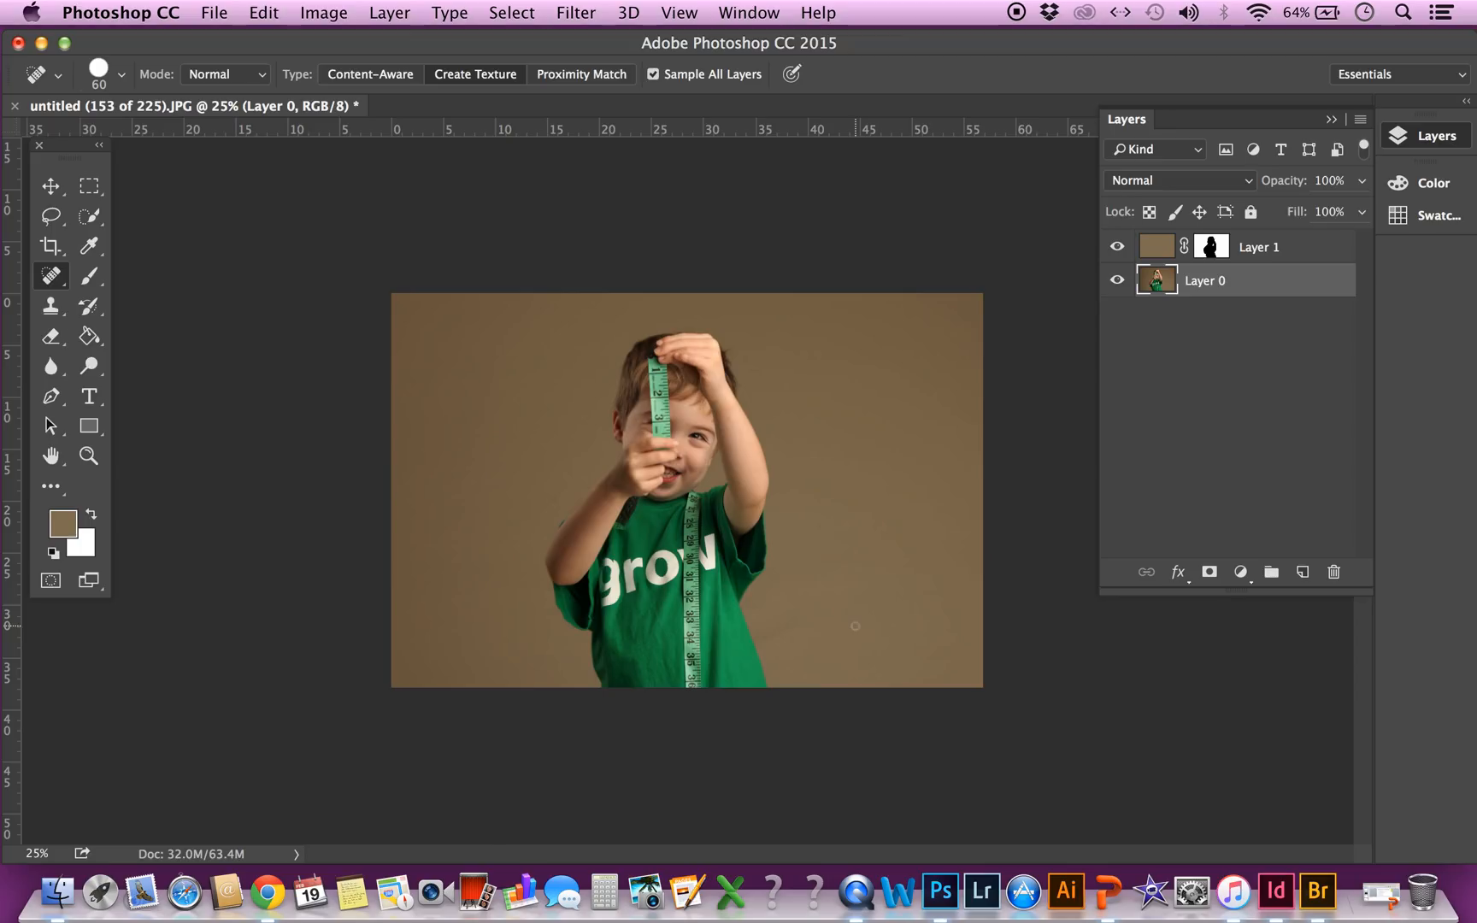
{"action": "key", "text": "bracketright"}
{"action": "key", "text": "bracketright"}
{"action": "key", "text": "bracketright"}
{"action": "key", "text": "bracketright"}
{"action": "key", "text": "bracketright"}
{"action": "key", "text": "bracketright"}
{"action": "key", "text": "bracketright"}
{"action": "key", "text": "bracketright"}
{"action": "key", "text": "bracketright"}
{"action": "left_click", "coordinate": [793, 620]}
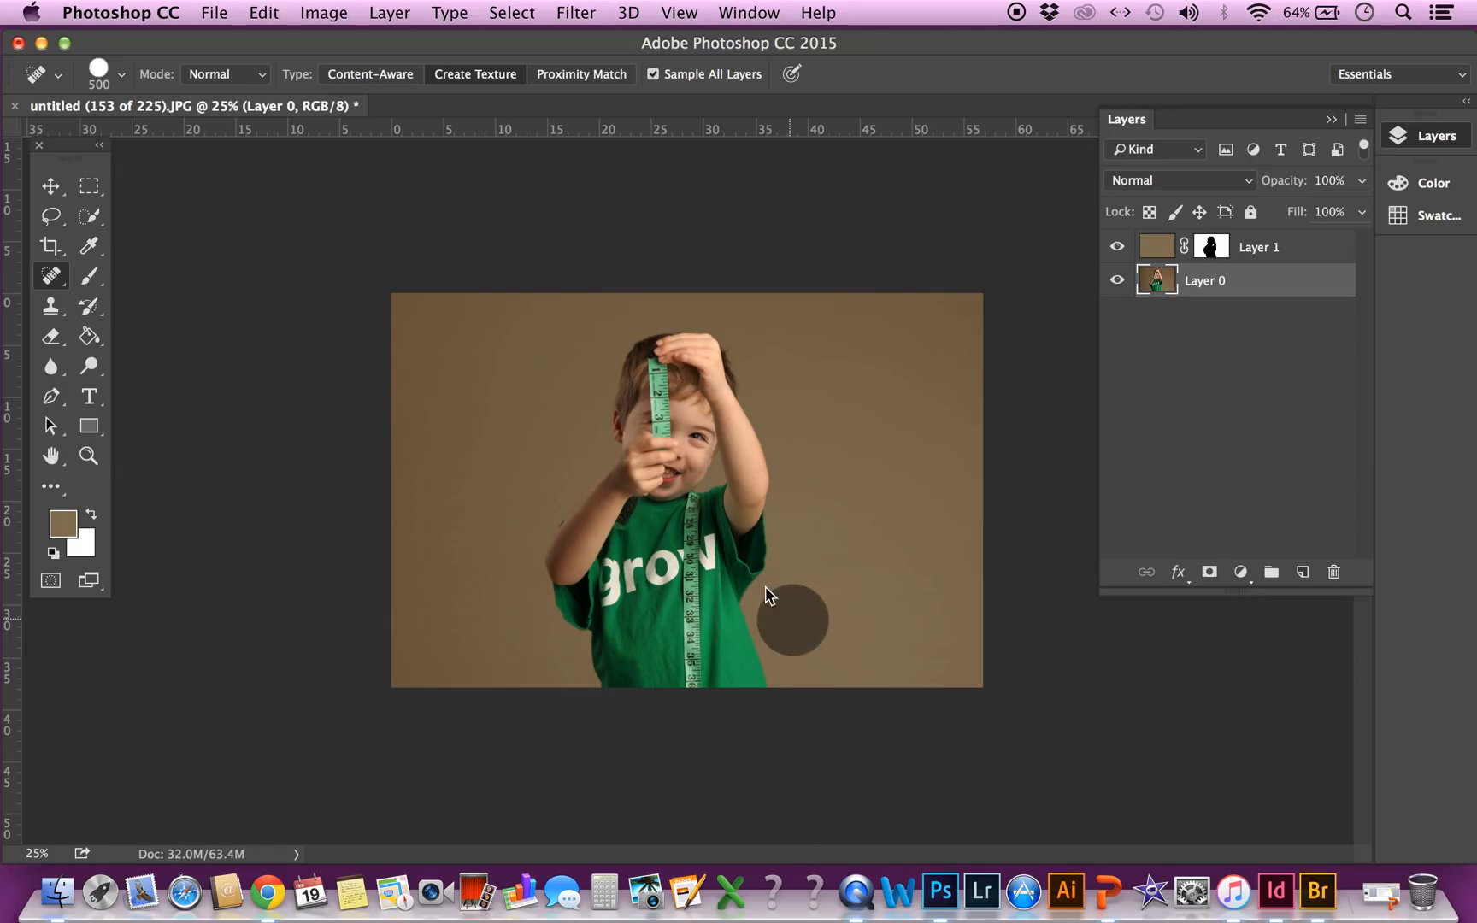
{"action": "key", "text": "super+z"}
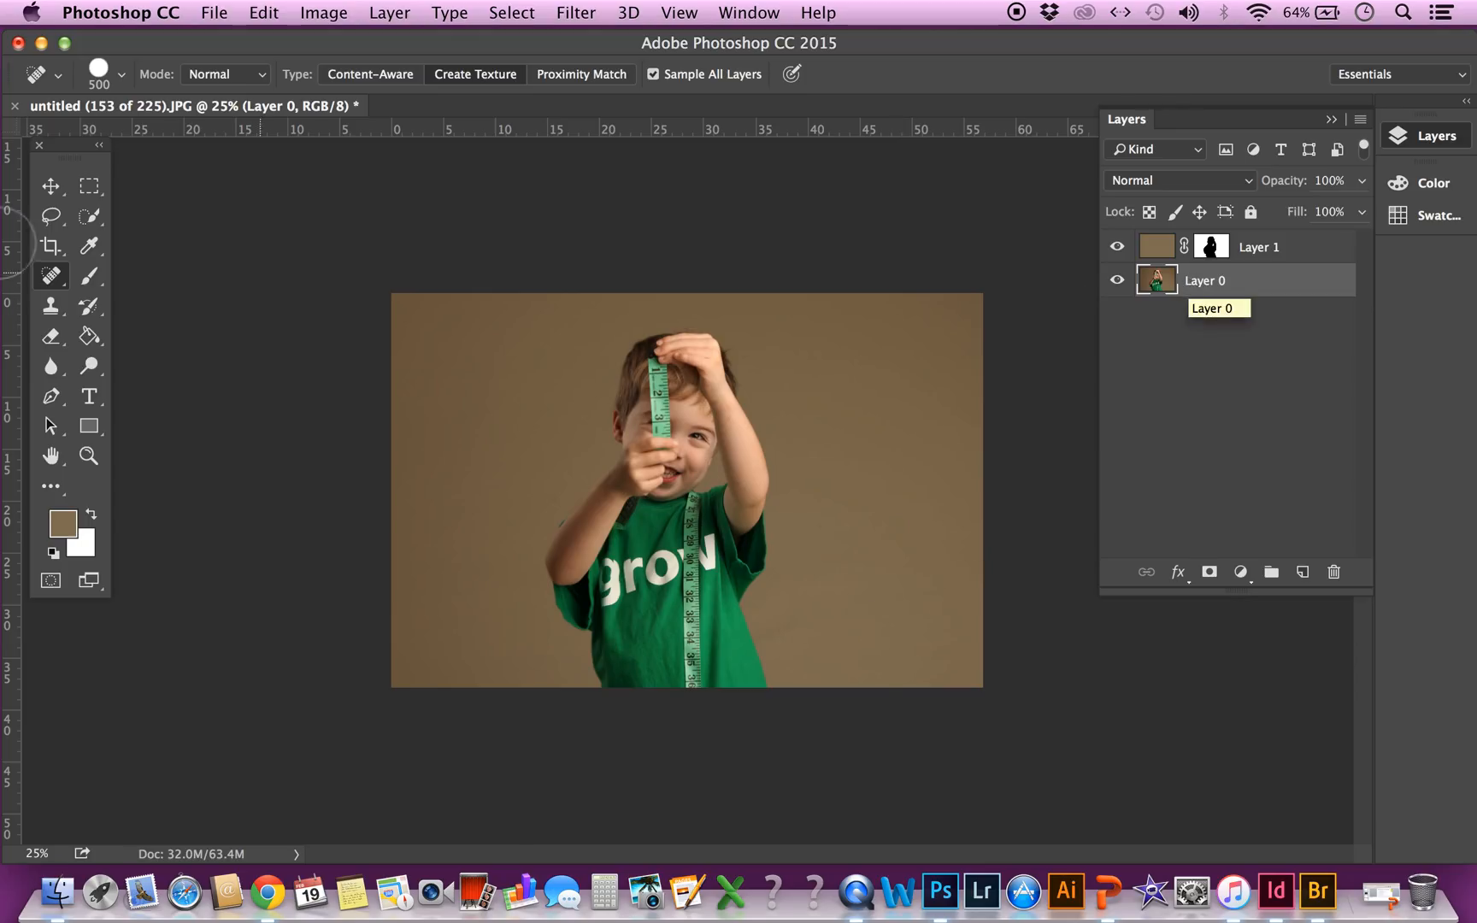
Patch the backdrop flaw beside the lower edge of the boy's shirt on Layer 0 with nearby clean backdrop, and deselect
{"action": "left_click", "coordinate": [53, 276]}
{"action": "left_click", "coordinate": [126, 318]}
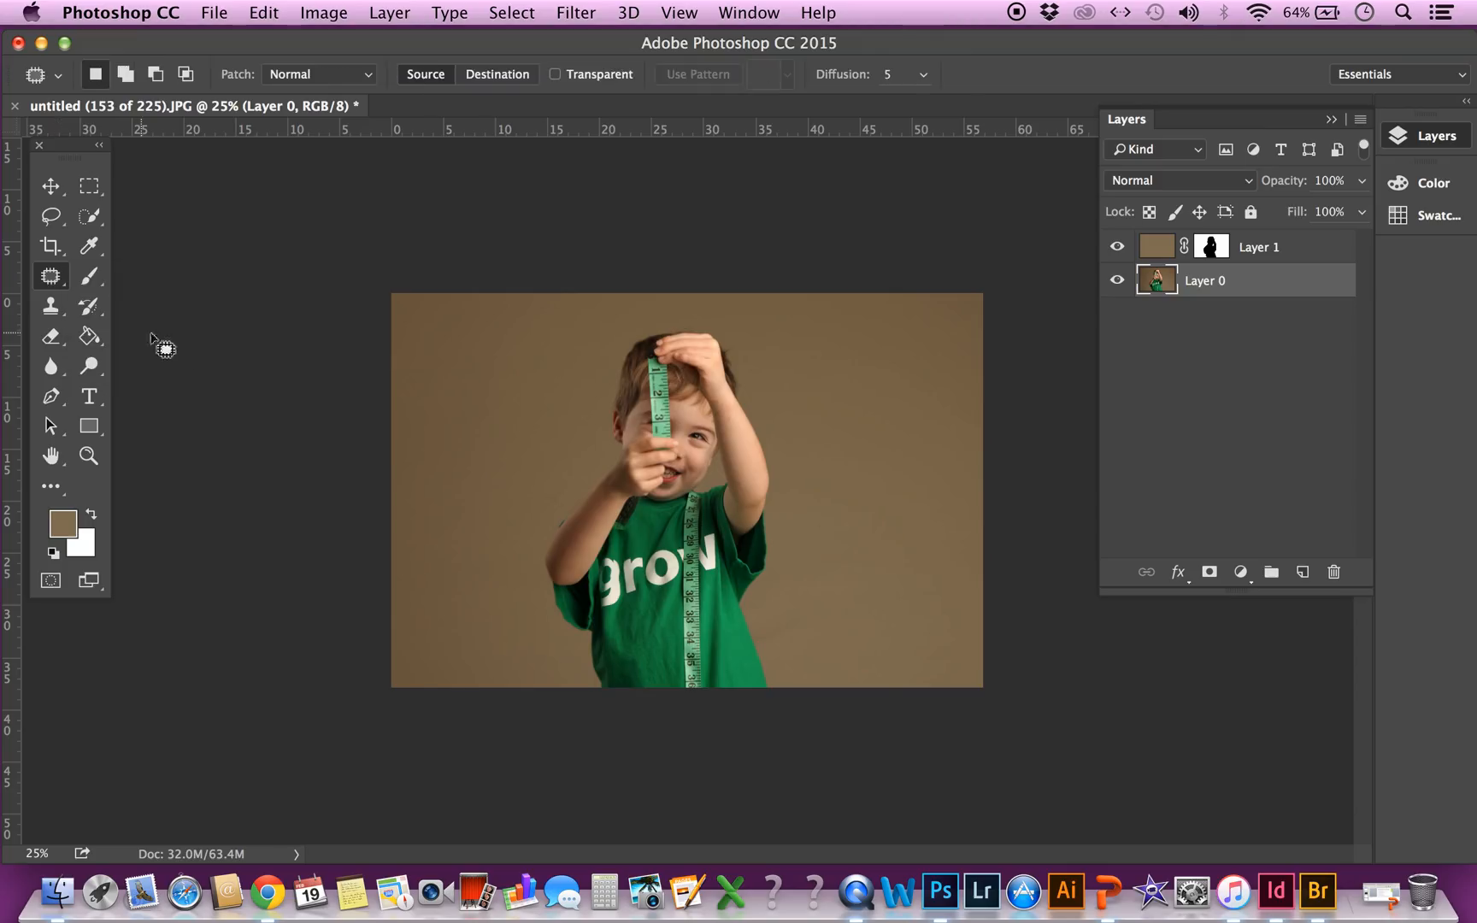
{"action": "mouse_move", "coordinate": [750, 614]}
{"action": "left_mouse_down"}
{"action": "mouse_move", "coordinate": [777, 657]}
{"action": "mouse_move", "coordinate": [810, 634]}
{"action": "left_mouse_up"}
{"action": "mouse_move", "coordinate": [794, 629]}
{"action": "left_mouse_down"}
{"action": "mouse_move", "coordinate": [860, 619]}
{"action": "mouse_move", "coordinate": [863, 643]}
{"action": "left_mouse_up"}
{"action": "key", "text": "ctrl+d"}
{"action": "left_click", "coordinate": [1171, 253]}
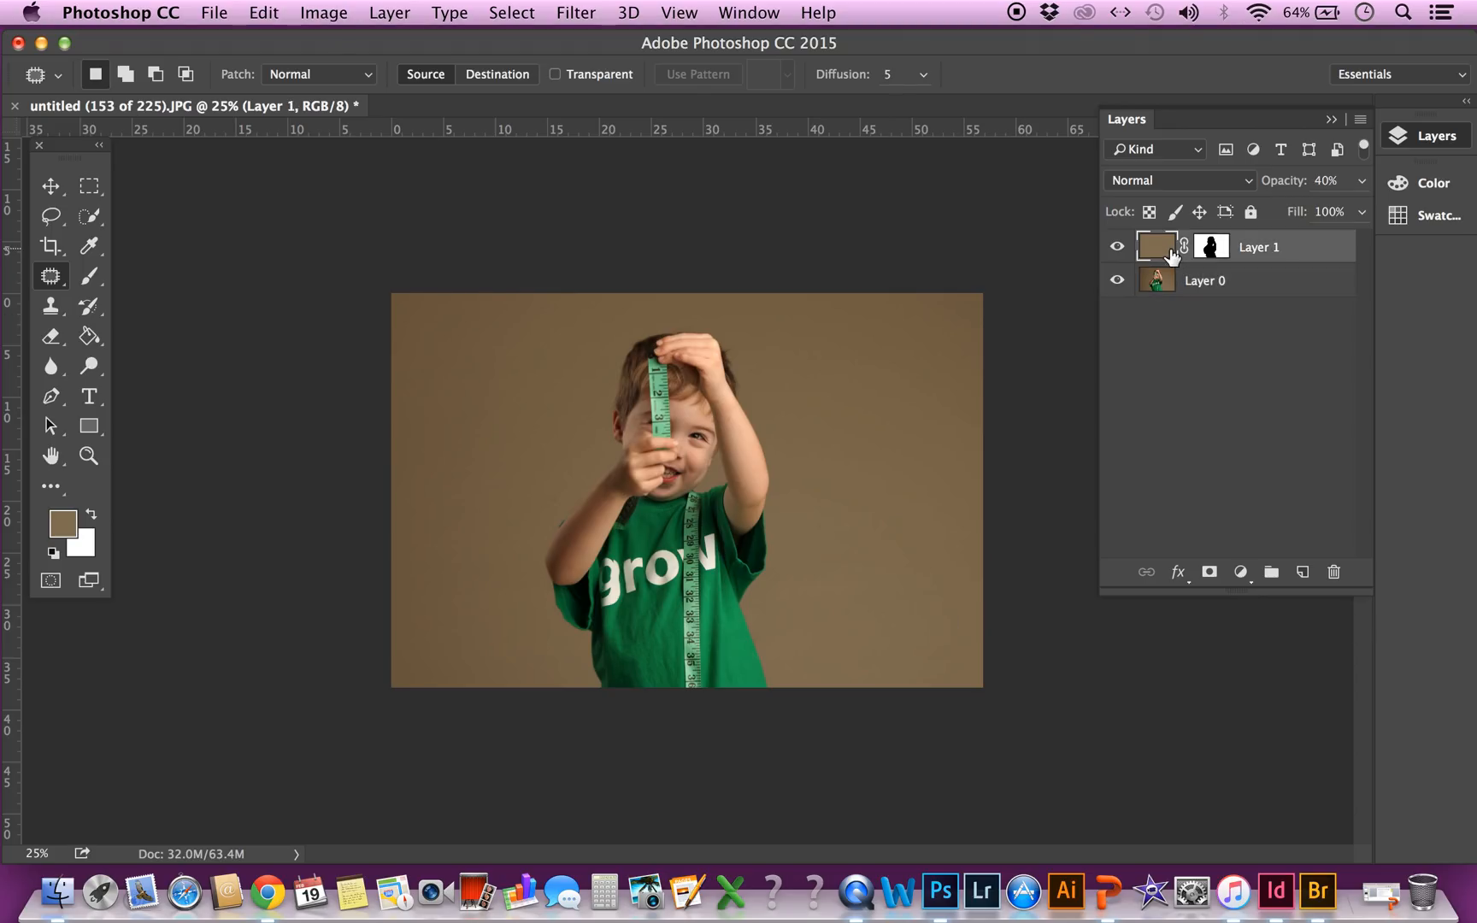
{"action": "left_click", "coordinate": [1206, 282], "text": "shift"}
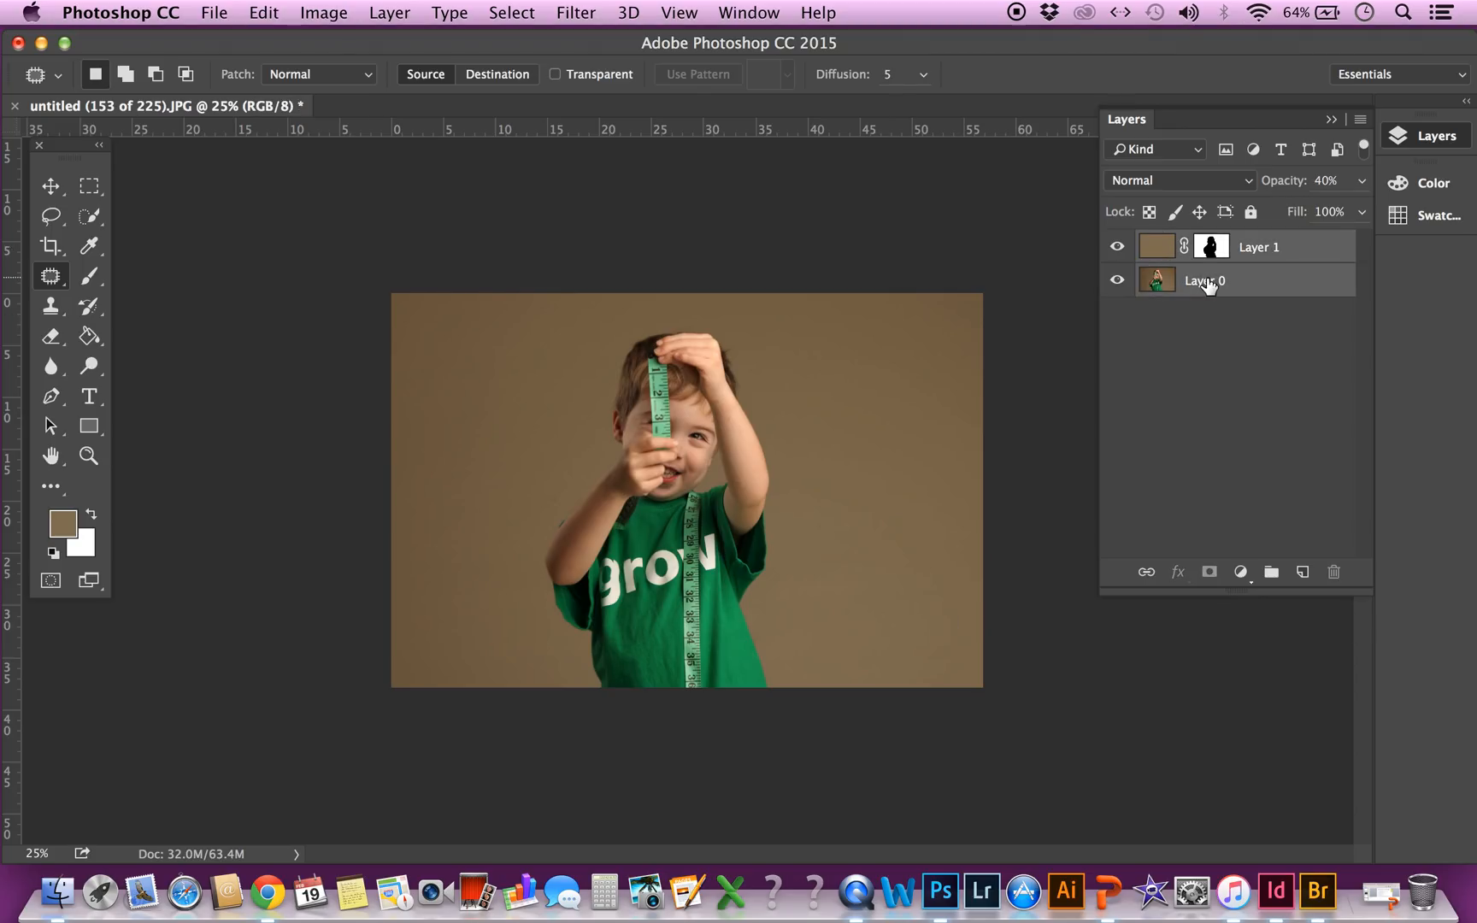
{"action": "right_click", "coordinate": [1208, 284]}
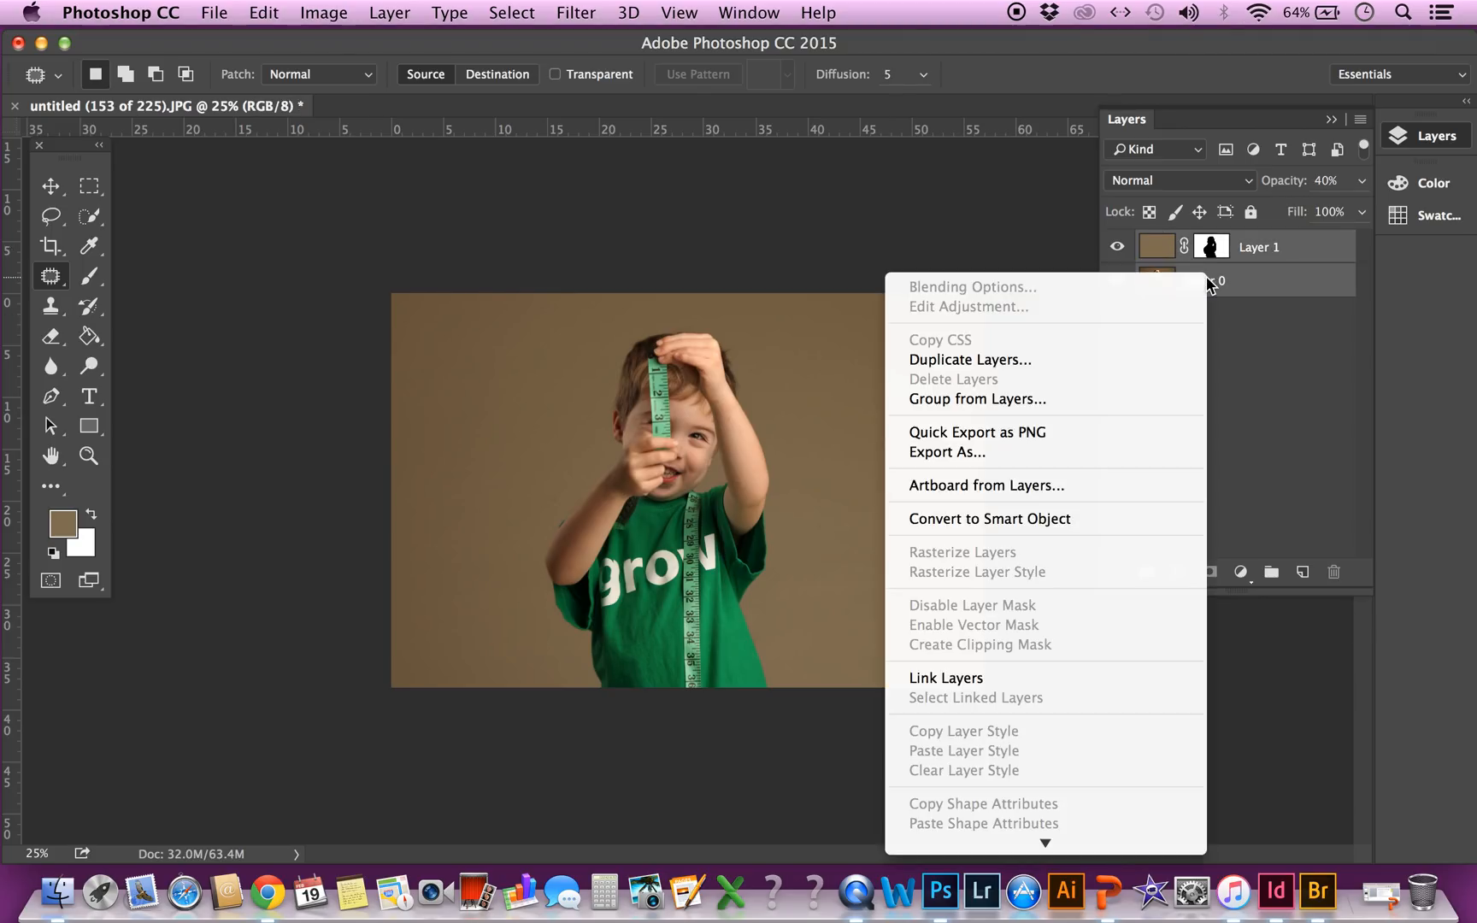
{"action": "left_click", "coordinate": [1164, 251]}
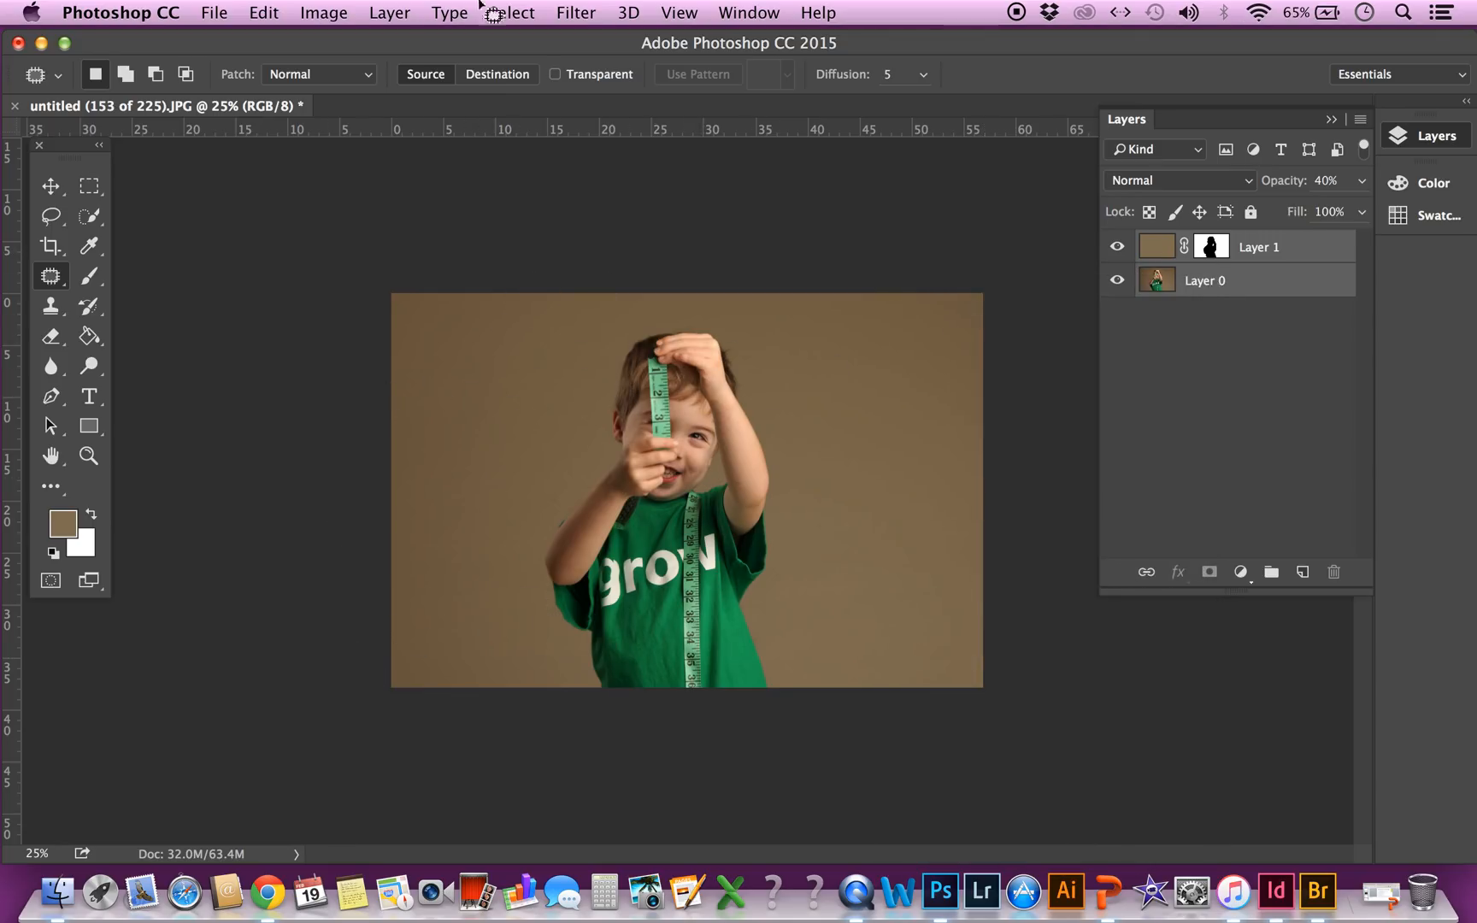
{"action": "left_click", "coordinate": [584, 18]}
{"action": "mouse_move", "coordinate": [525, 14]}
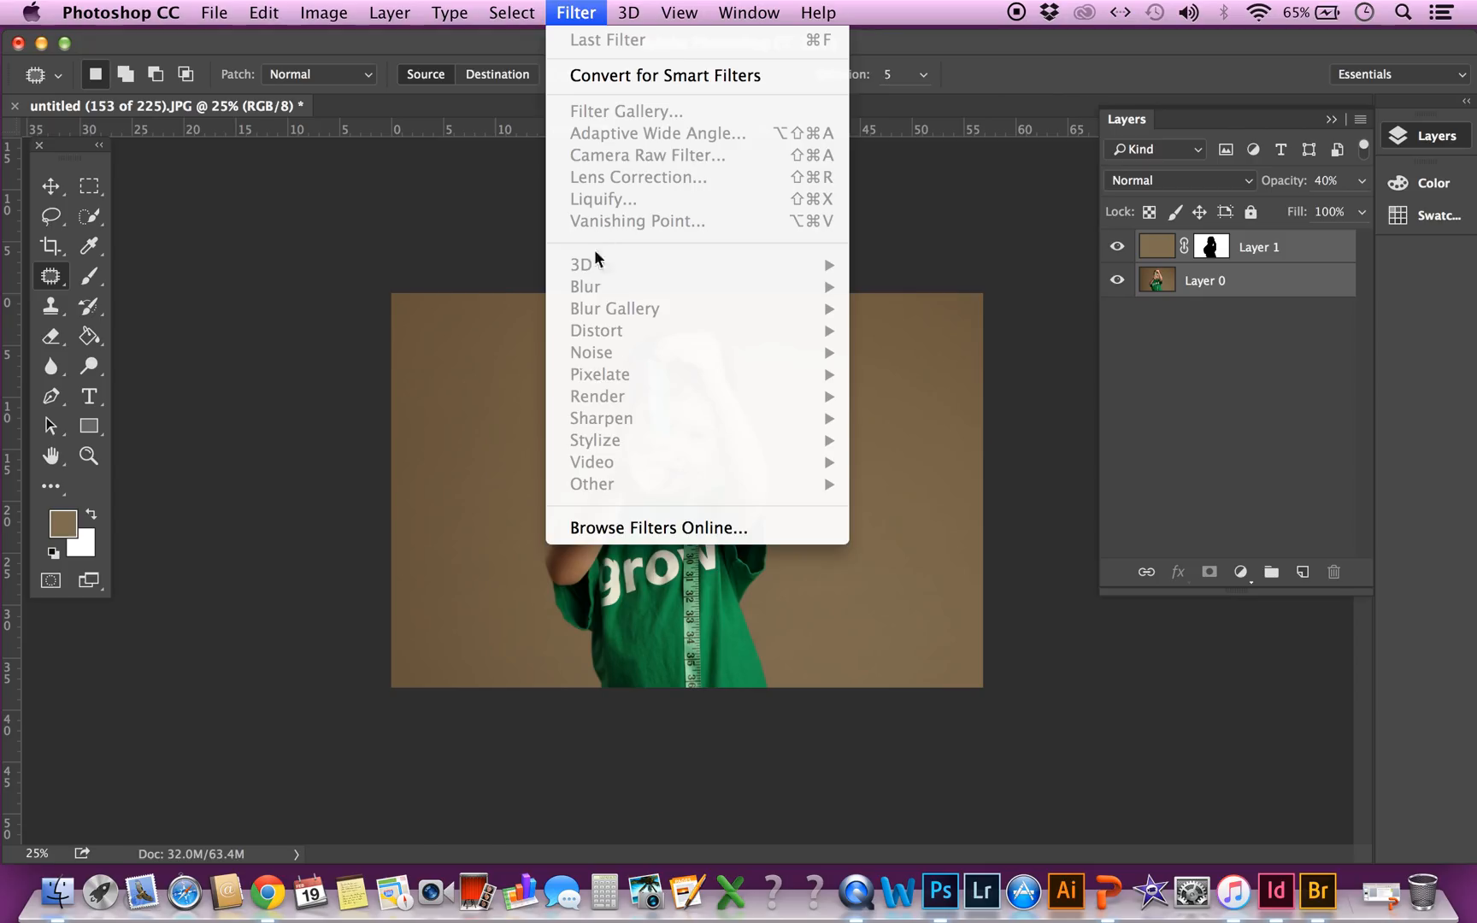
{"action": "left_click", "coordinate": [1188, 293]}
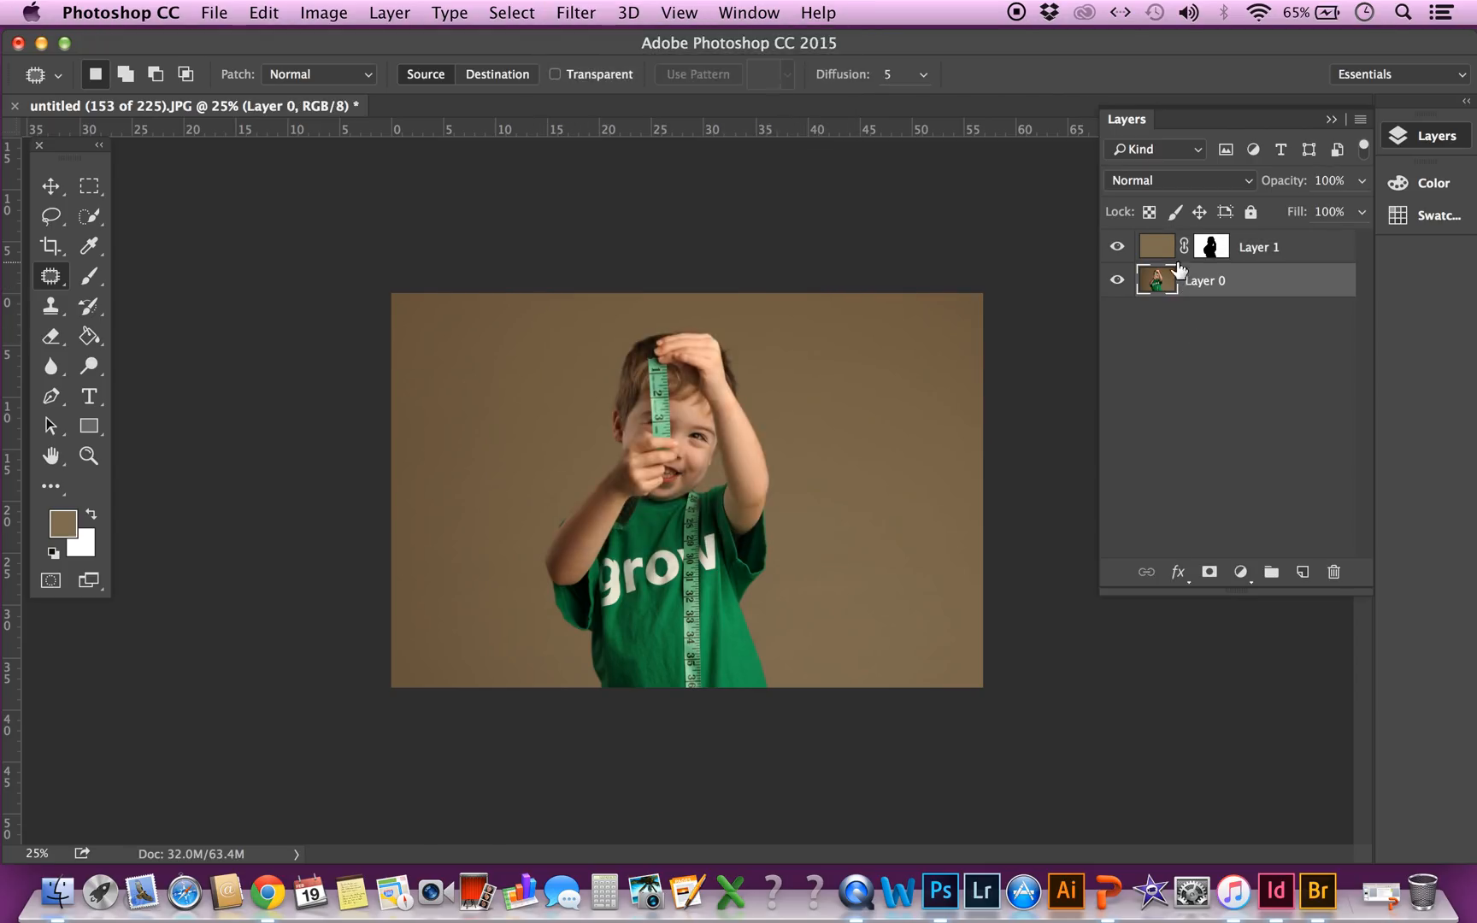
Apply the Add Noise filter to Layer 1's fill with an amount of 7% and Uniform distribution
{"action": "left_click", "coordinate": [1158, 247]}
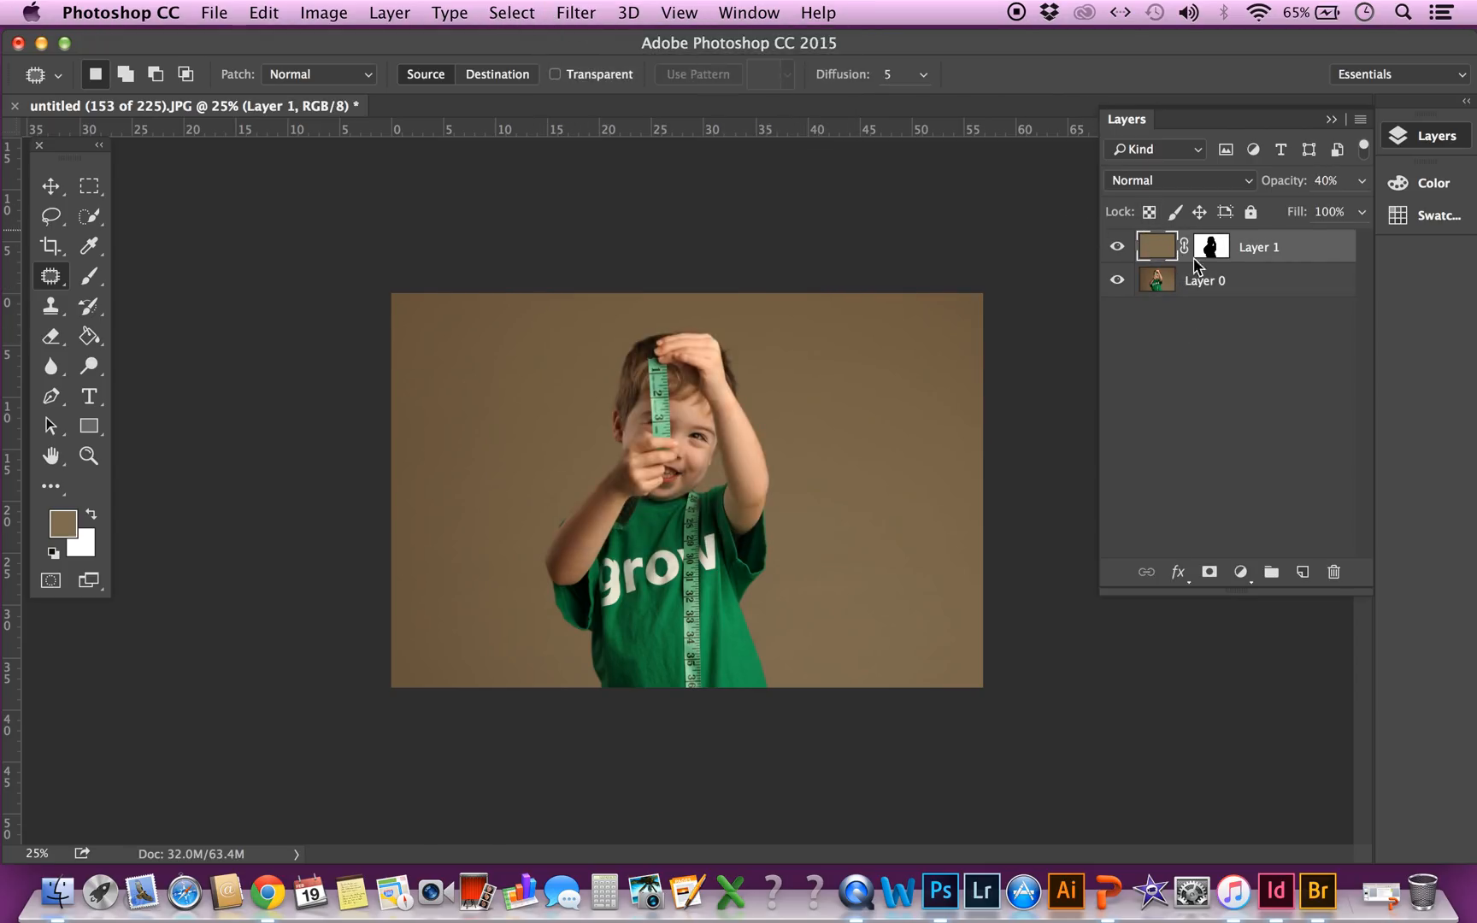
{"action": "left_click", "coordinate": [534, 8]}
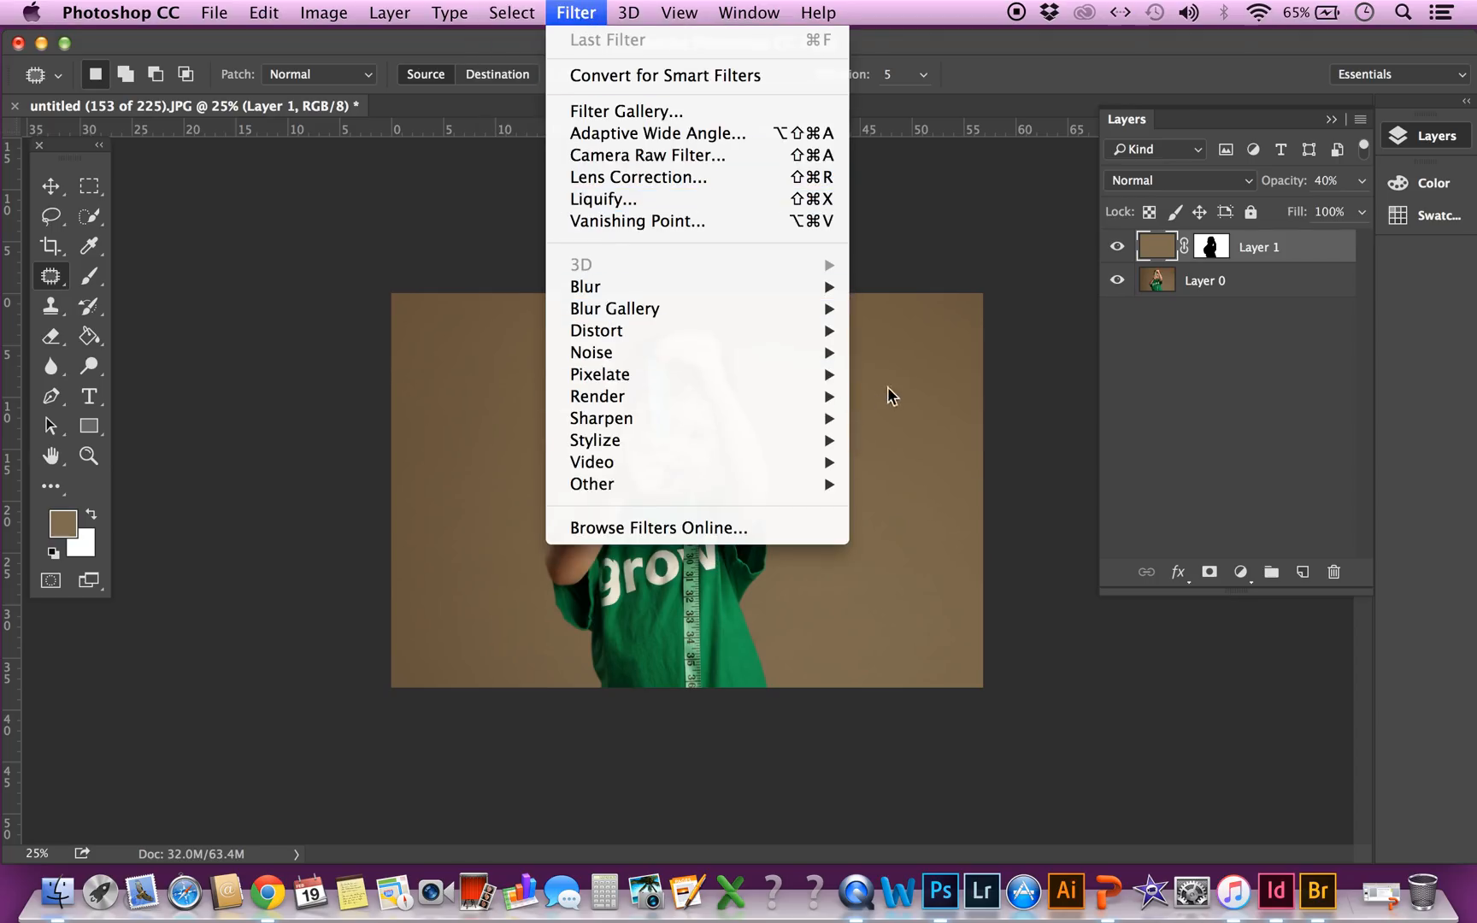
{"action": "mouse_move", "coordinate": [807, 353]}
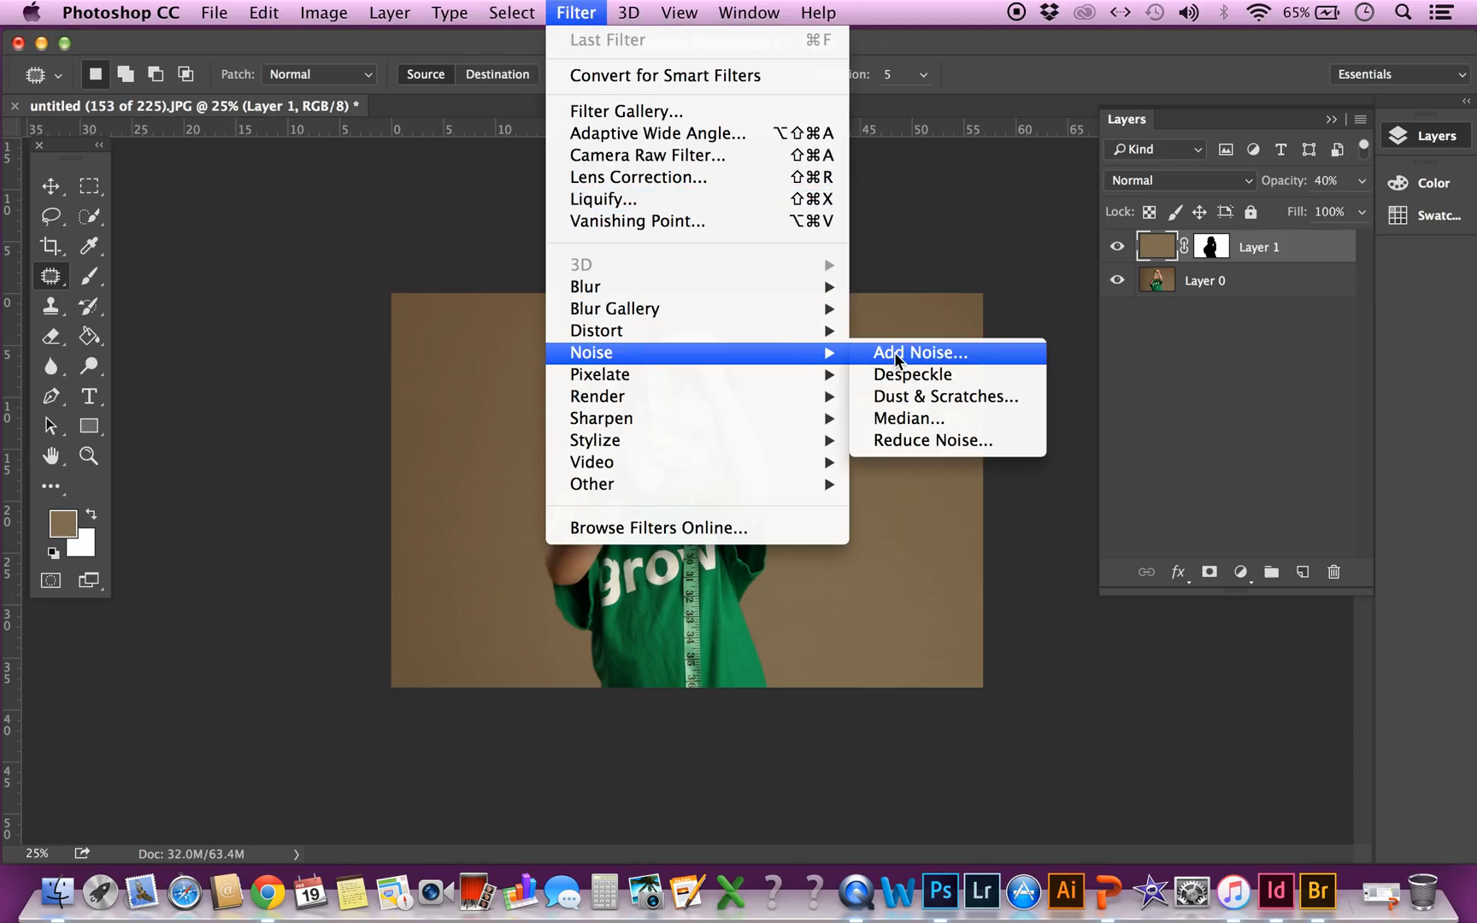
{"action": "left_click", "coordinate": [894, 352]}
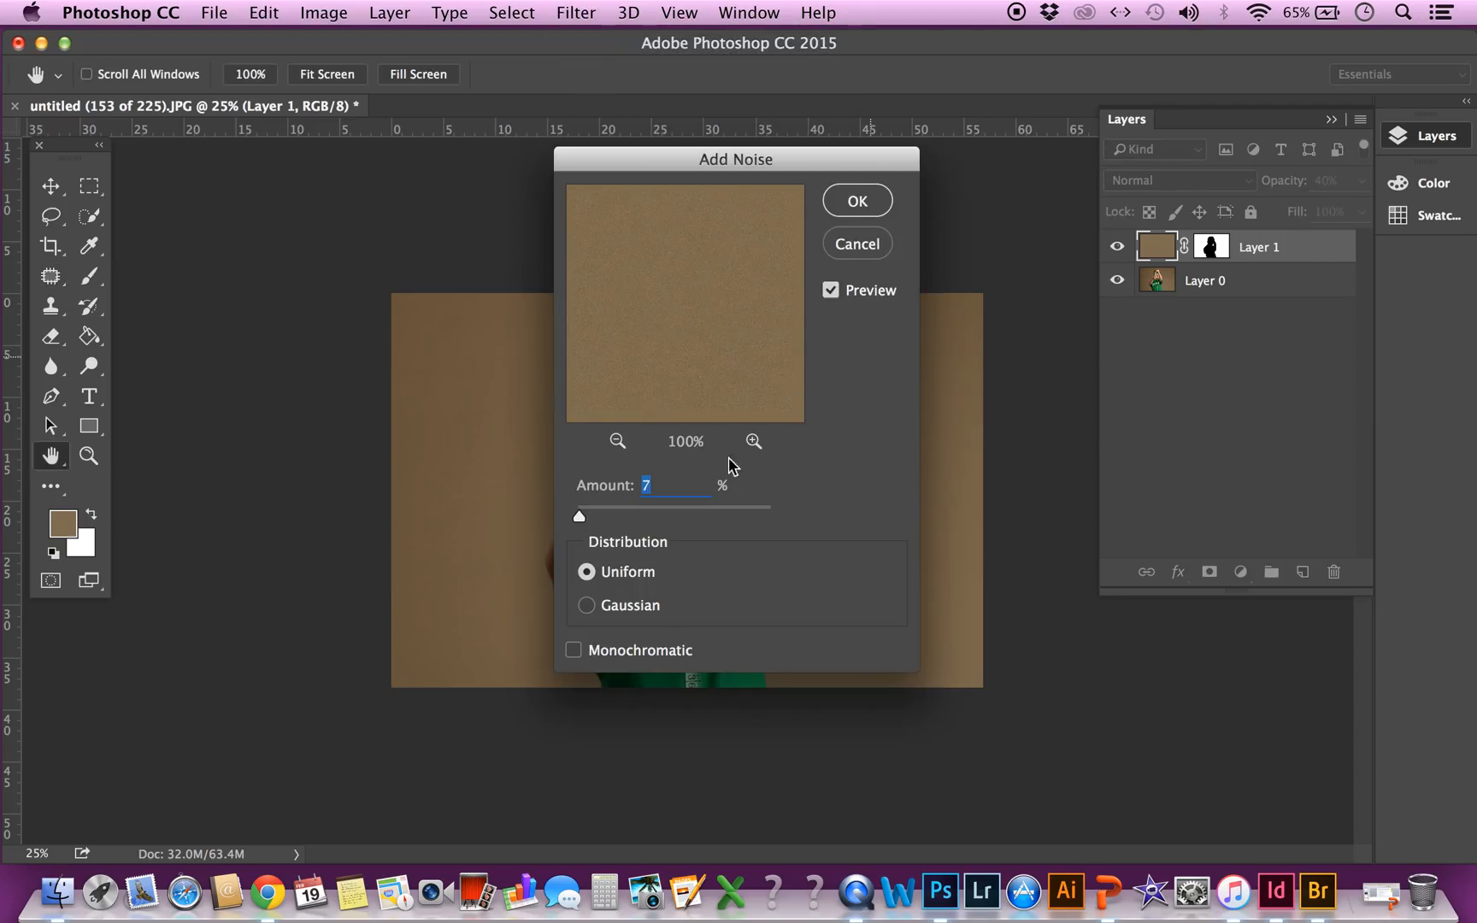
{"action": "left_click", "coordinate": [847, 204]}
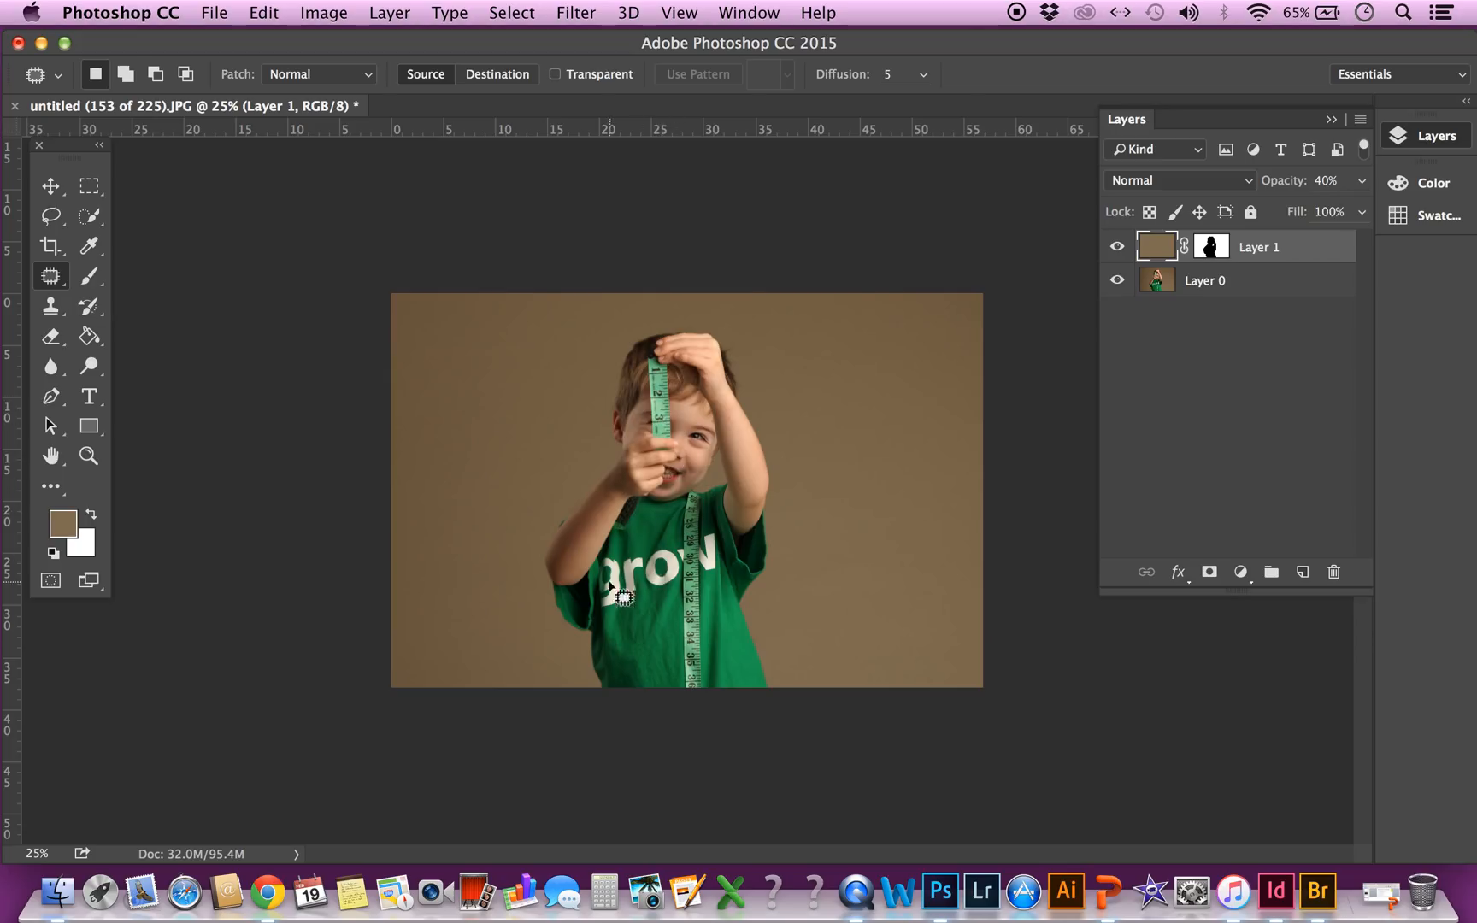
{"action": "left_click", "coordinate": [1160, 183]}
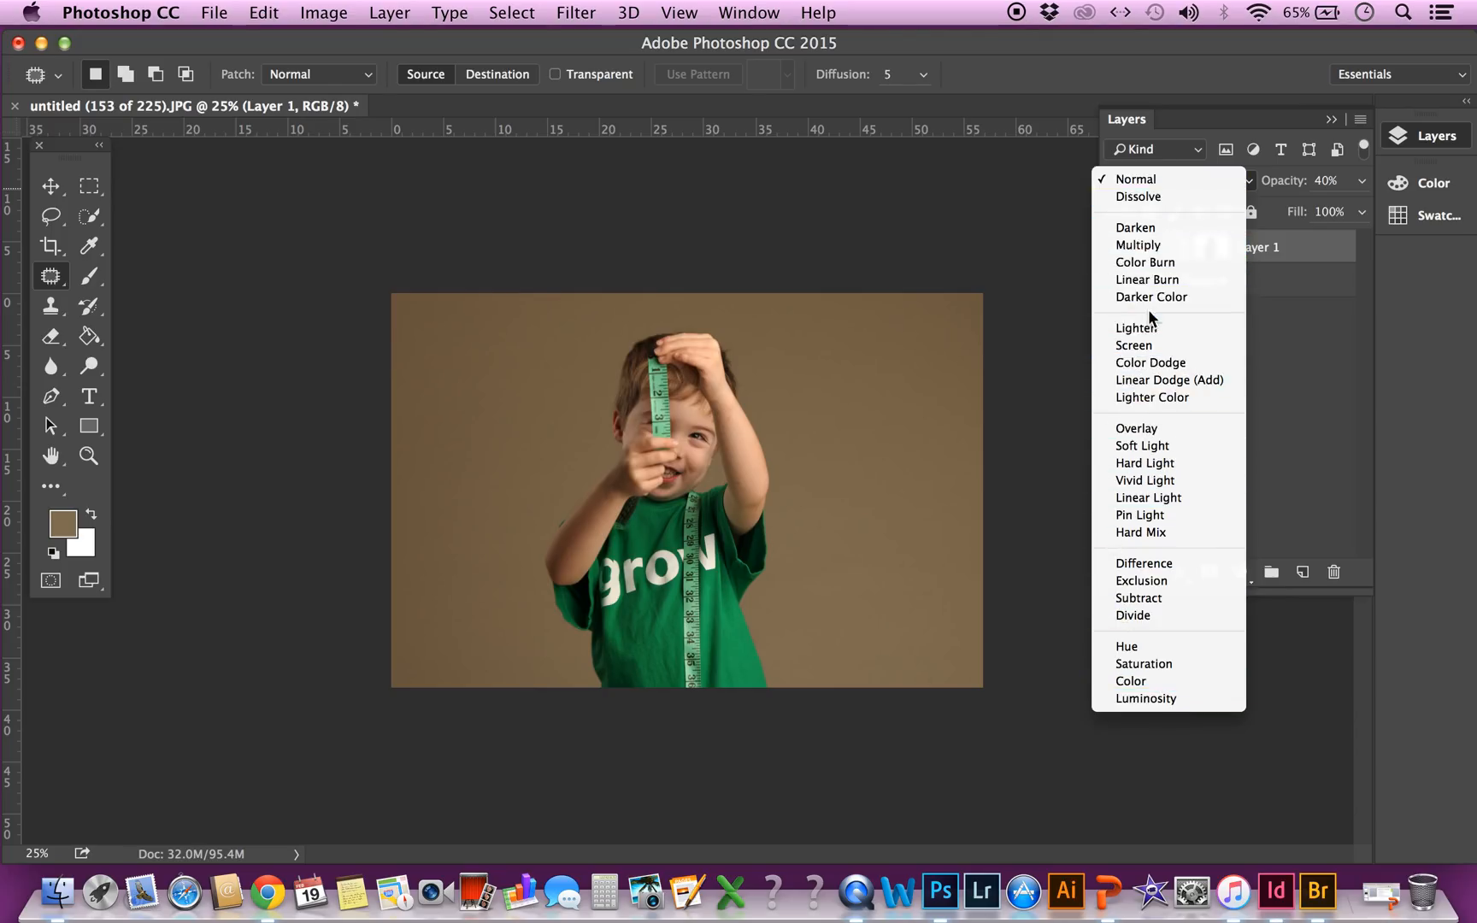
{"action": "left_click", "coordinate": [1276, 422]}
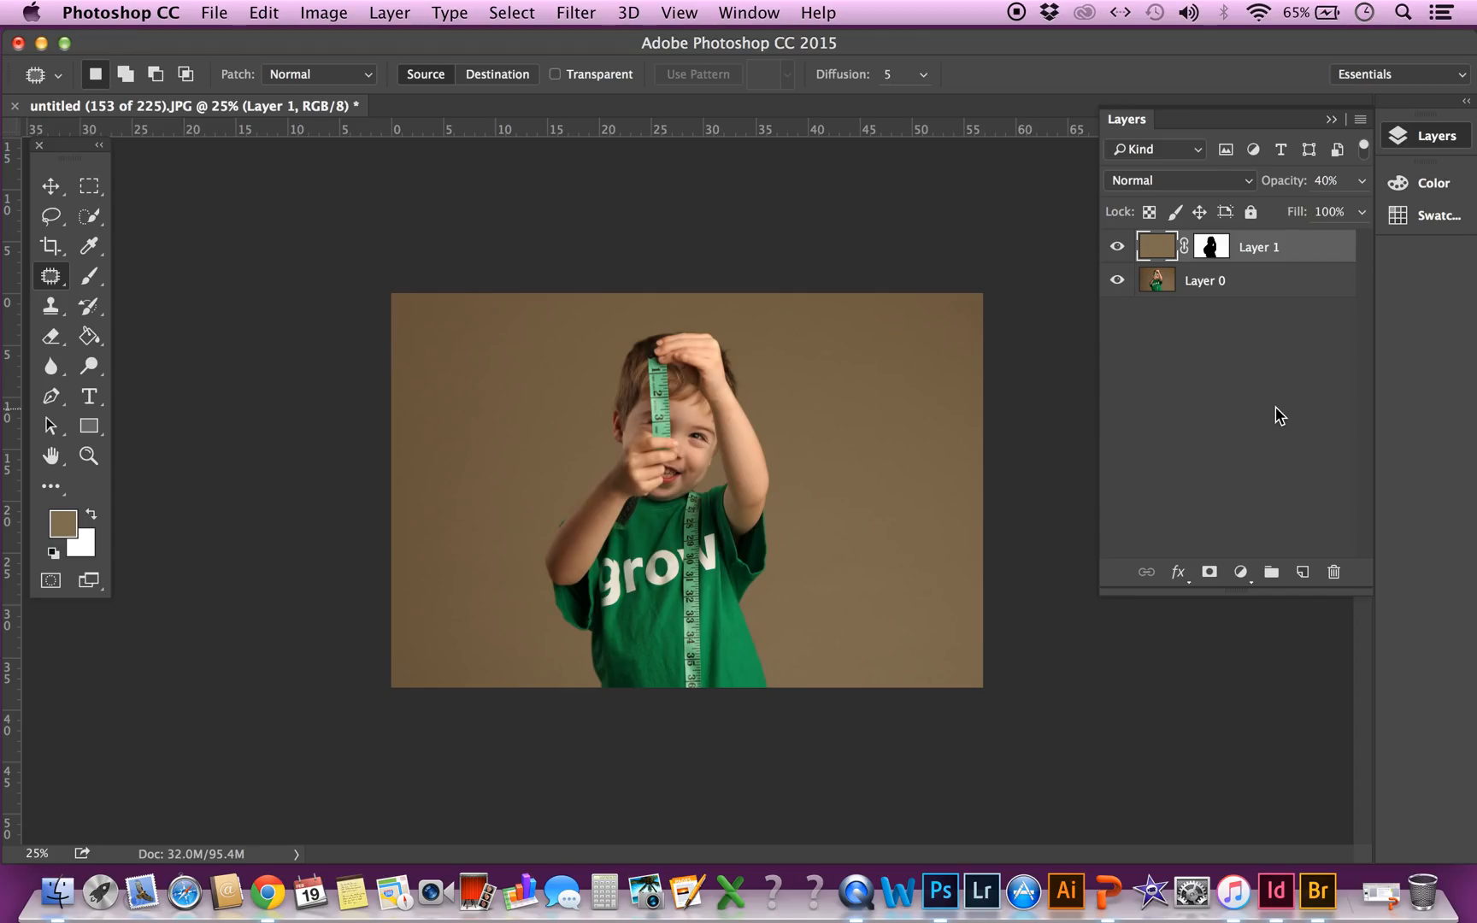
Minimize the Photoshop window and the example folder window to reveal the desktop
{"action": "left_click", "coordinate": [40, 43]}
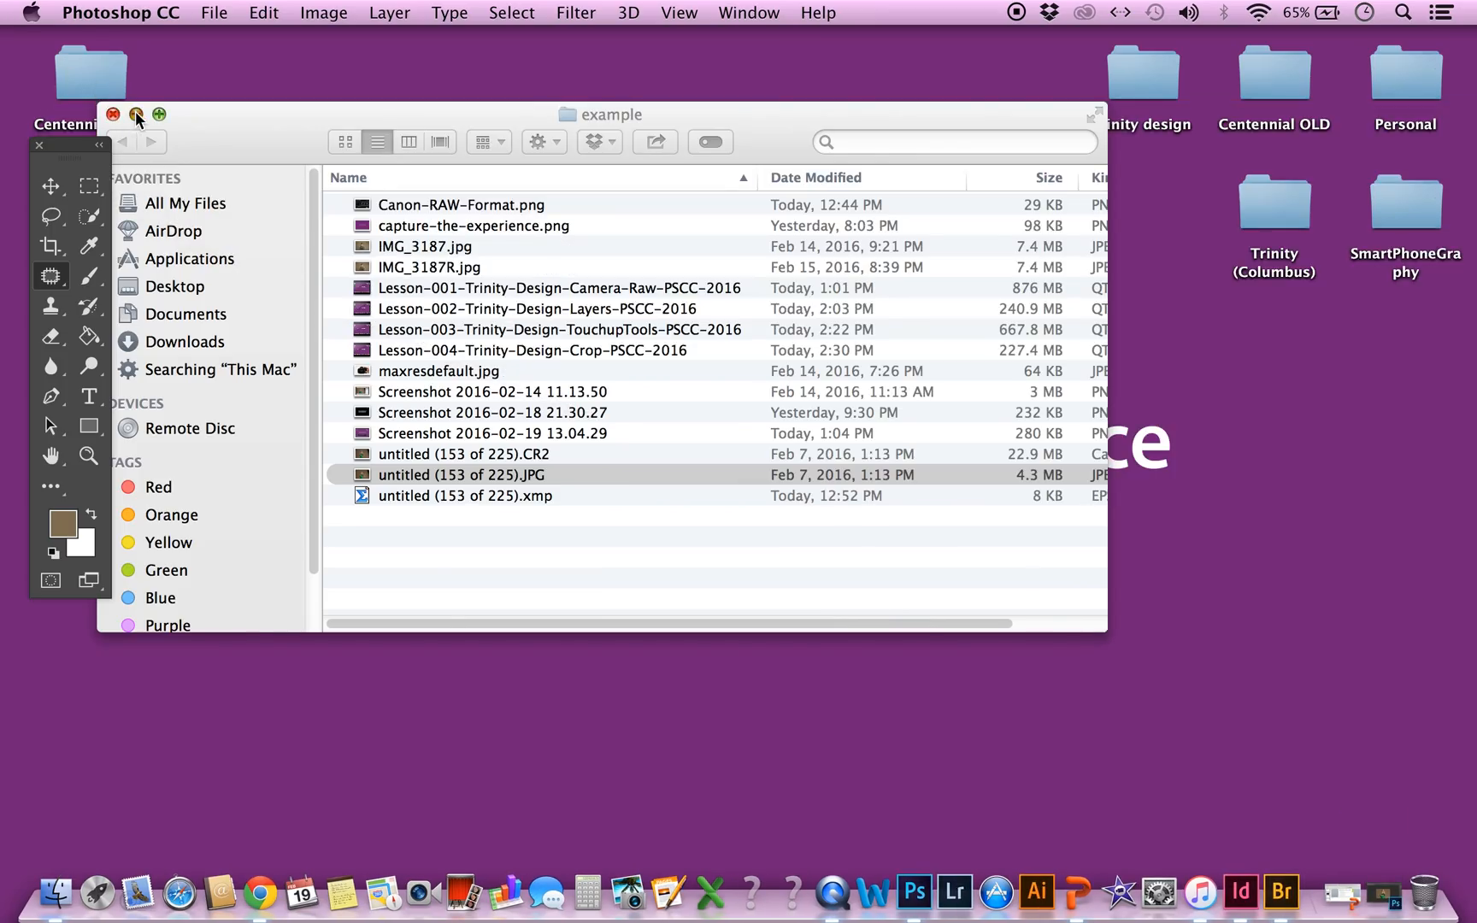
{"action": "left_click", "coordinate": [135, 115]}
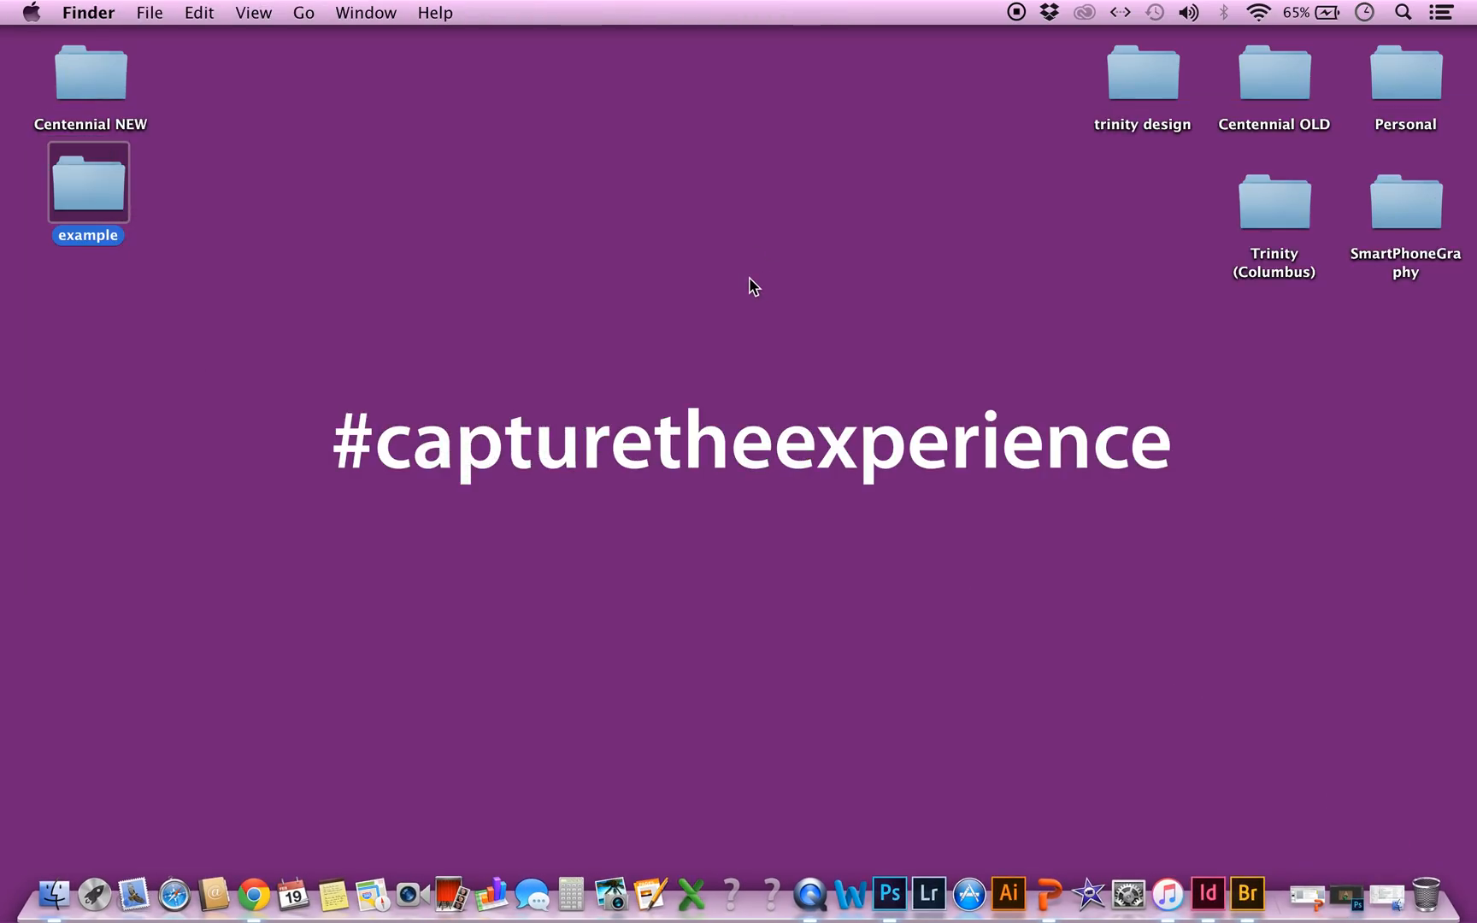